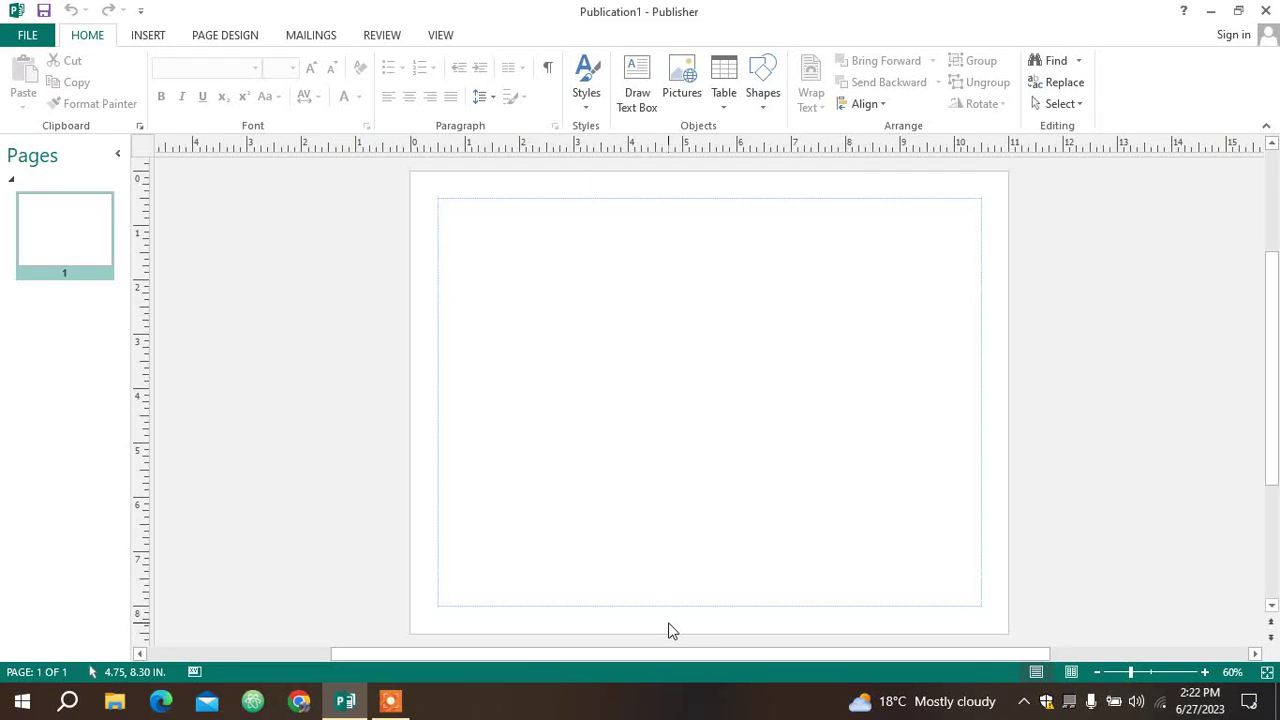
left_click_drag(1274, 345, 1277, 318)
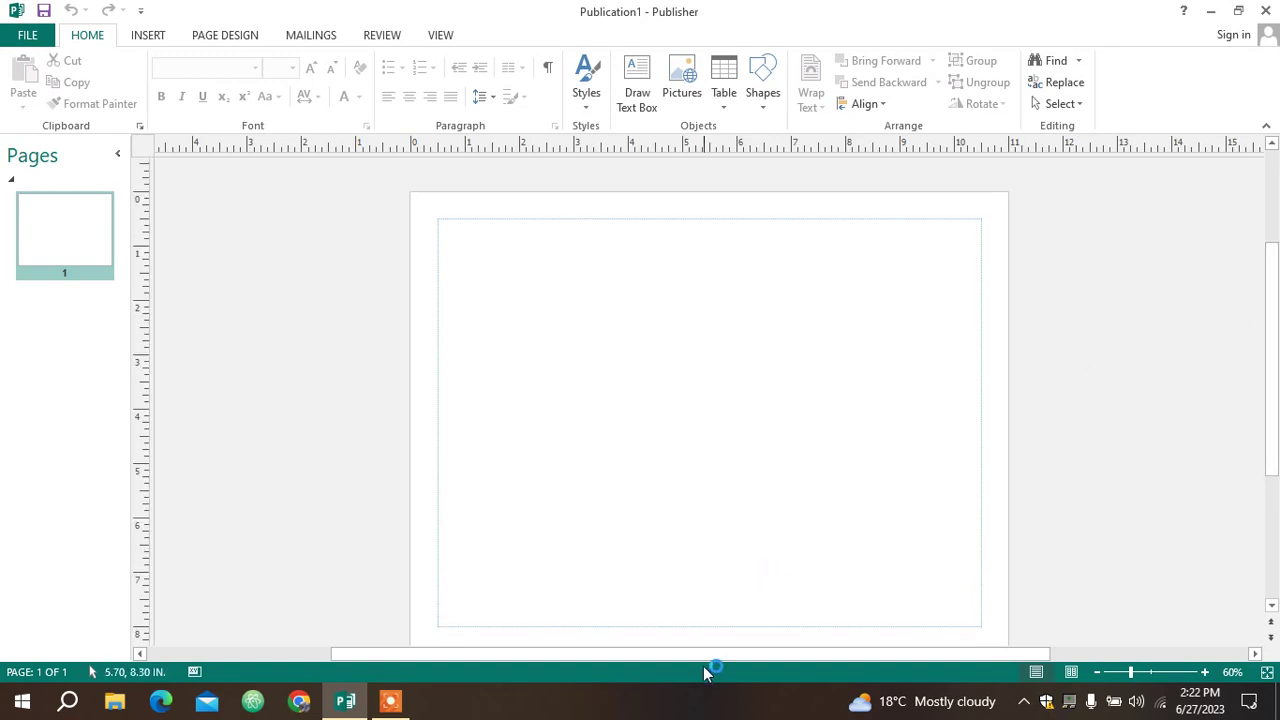
mouse_move(740, 660)
left_mouse_down()
mouse_move(635, 661)
mouse_move(805, 652)
mouse_move(647, 657)
mouse_move(733, 651)
left_mouse_up()
mouse_move(1272, 365)
left_mouse_down()
mouse_move(1272, 250)
mouse_move(1272, 470)
mouse_move(1278, 385)
left_mouse_up()
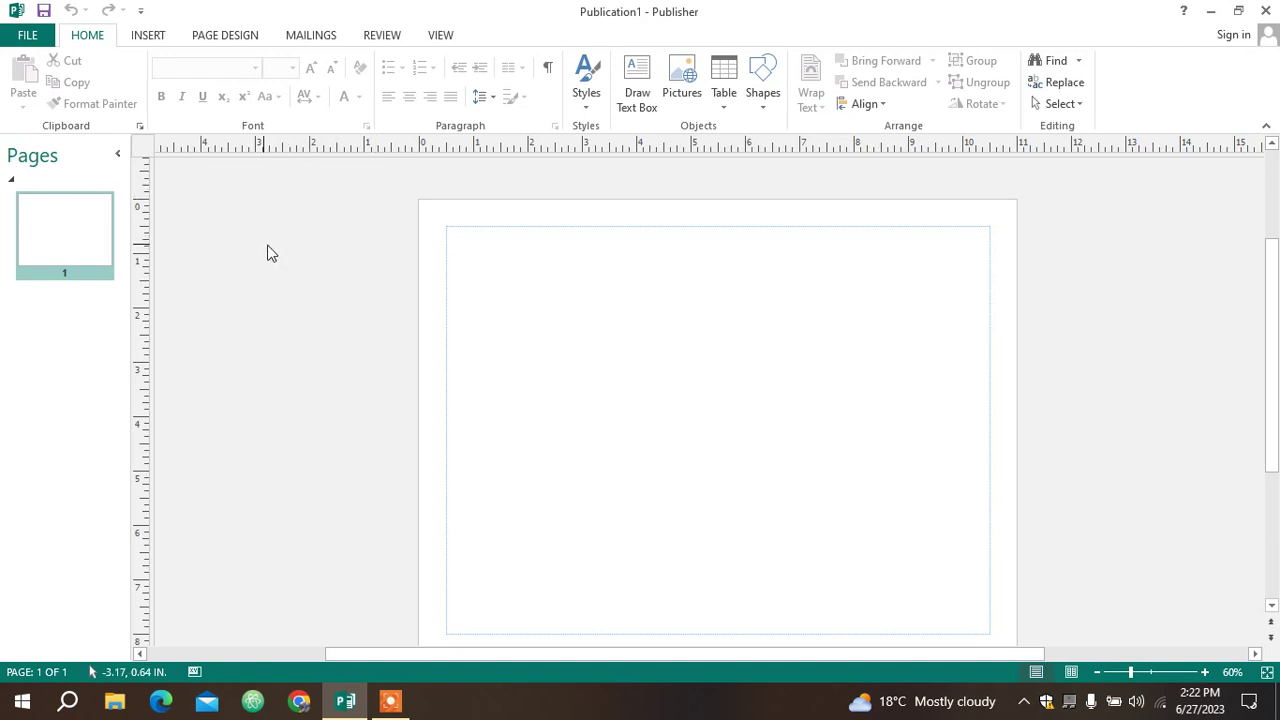
left_click_drag(1276, 278, 1277, 290)
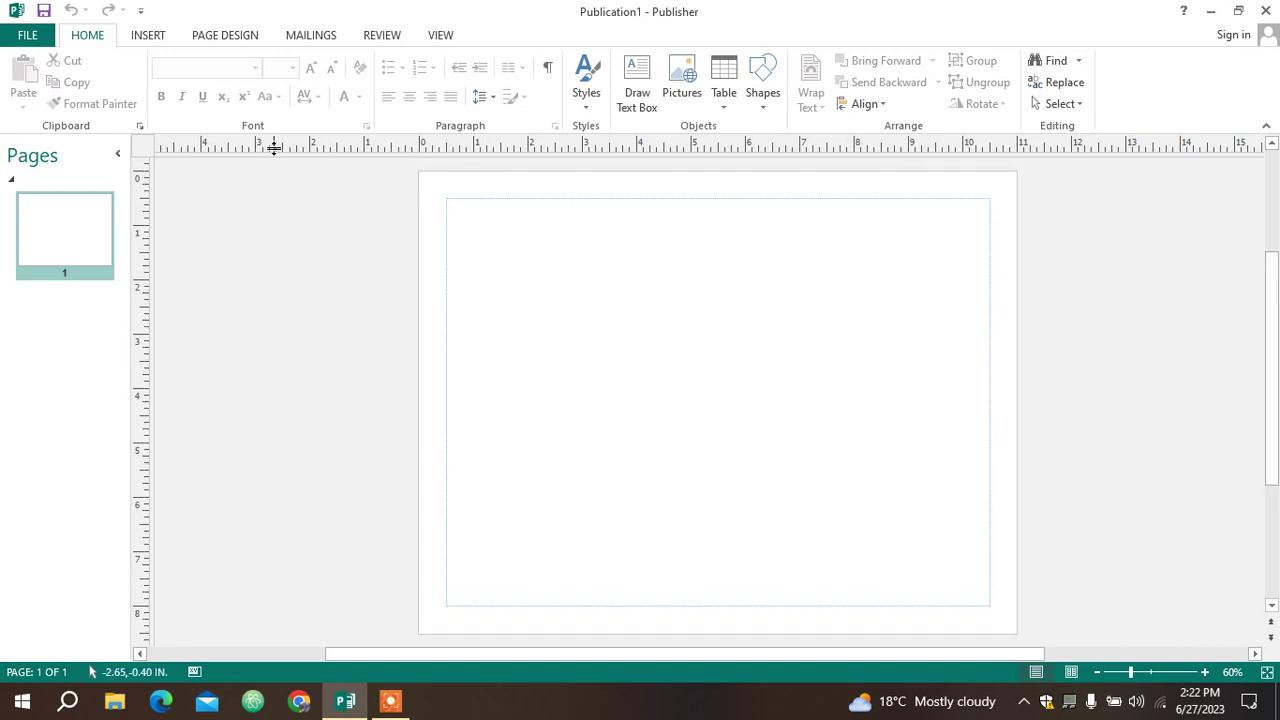
Step: Draw a text box about 9.98 x 7.46 in that fills the area inside the page's margin guides
left_click(150, 38)
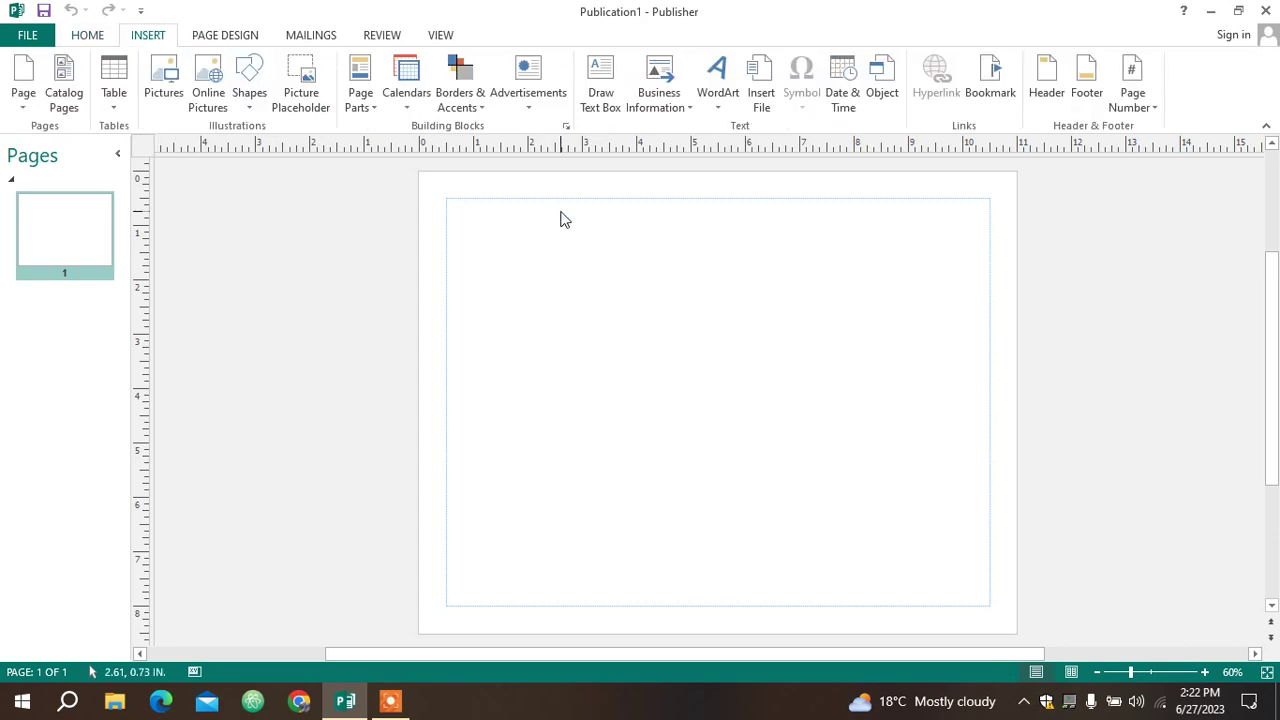
left_click(601, 105)
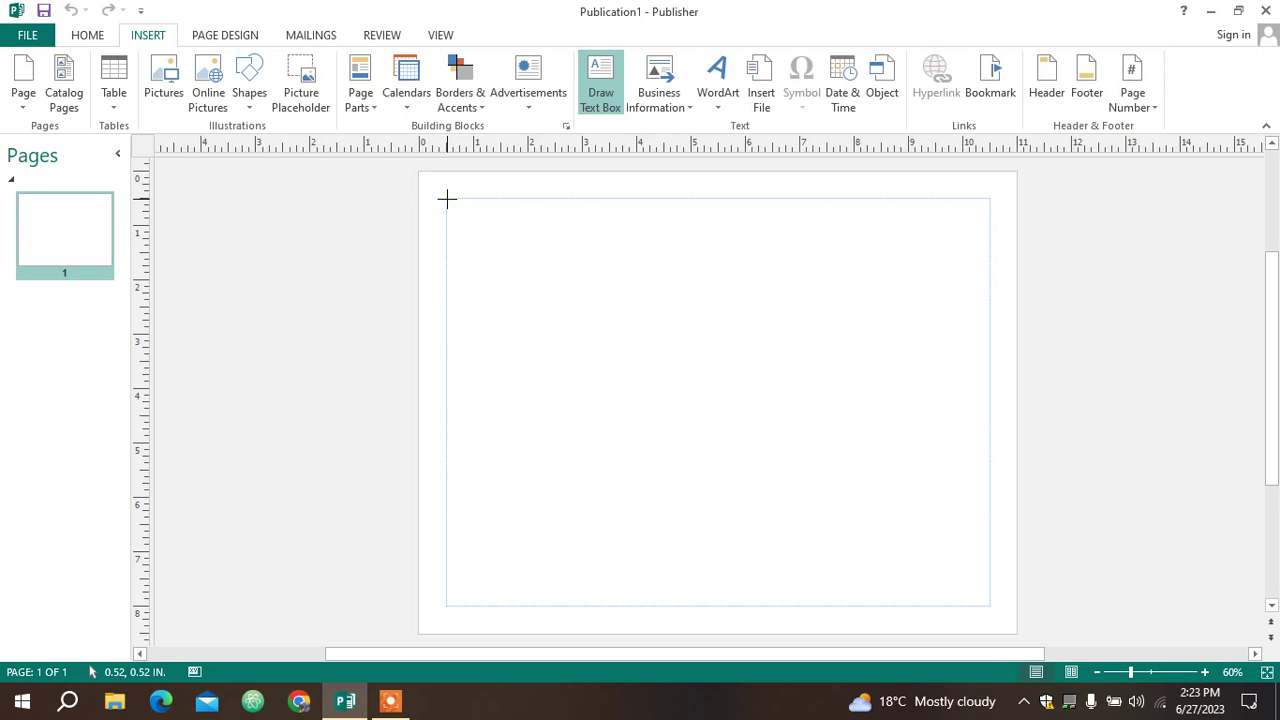
mouse_move(447, 199)
left_mouse_down()
mouse_move(491, 257)
mouse_move(683, 417)
mouse_move(820, 517)
mouse_move(963, 603)
mouse_move(990, 605)
left_mouse_up()
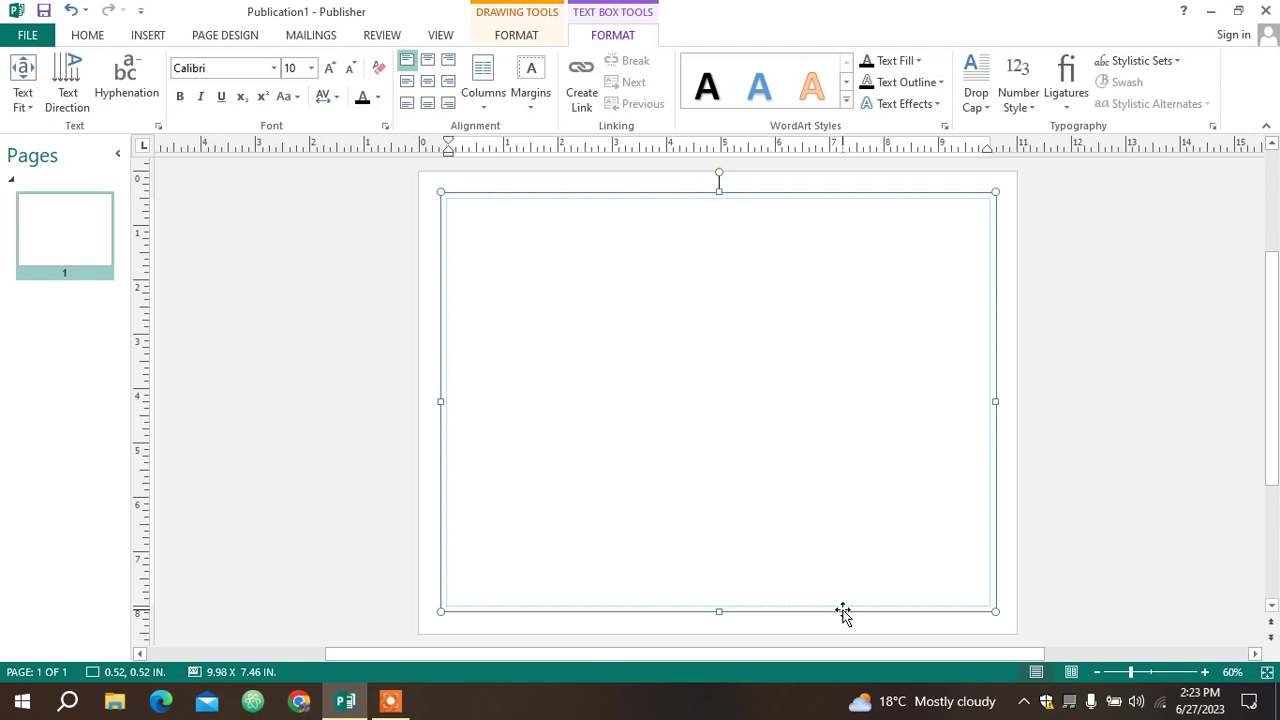
right_click(846, 606)
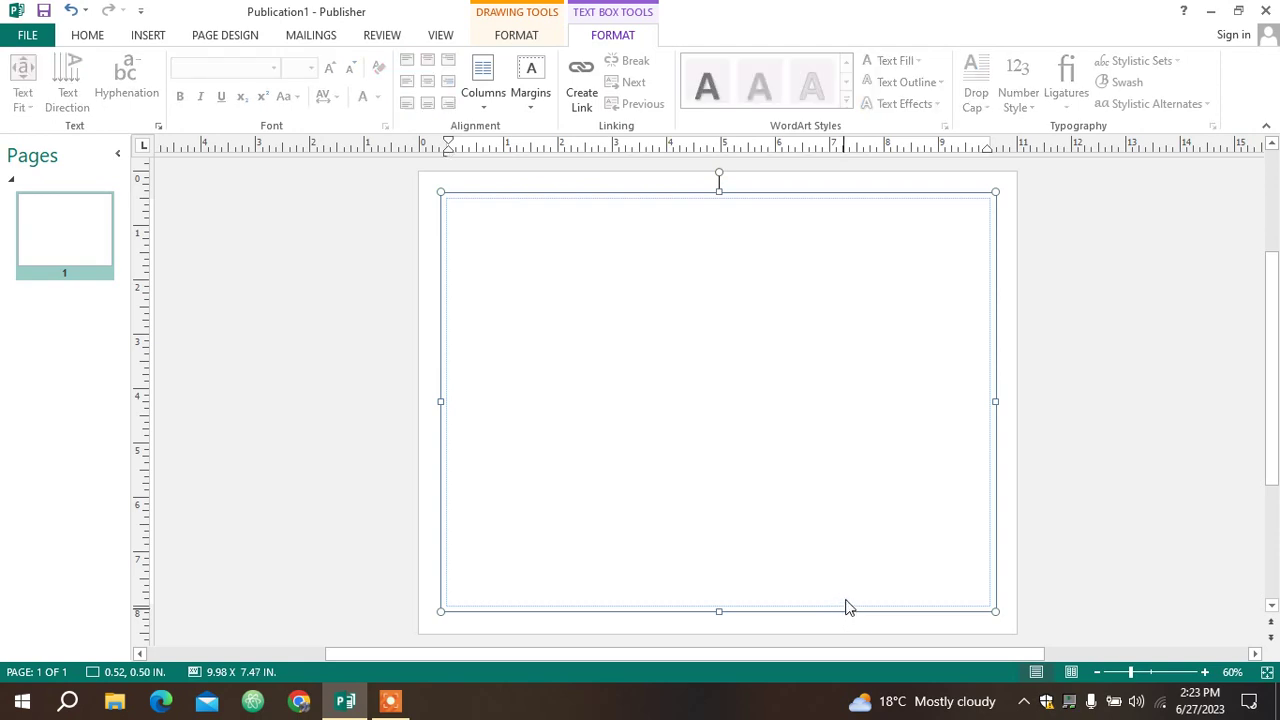
mouse_move(848, 607)
key("Escape")
key("Escape")
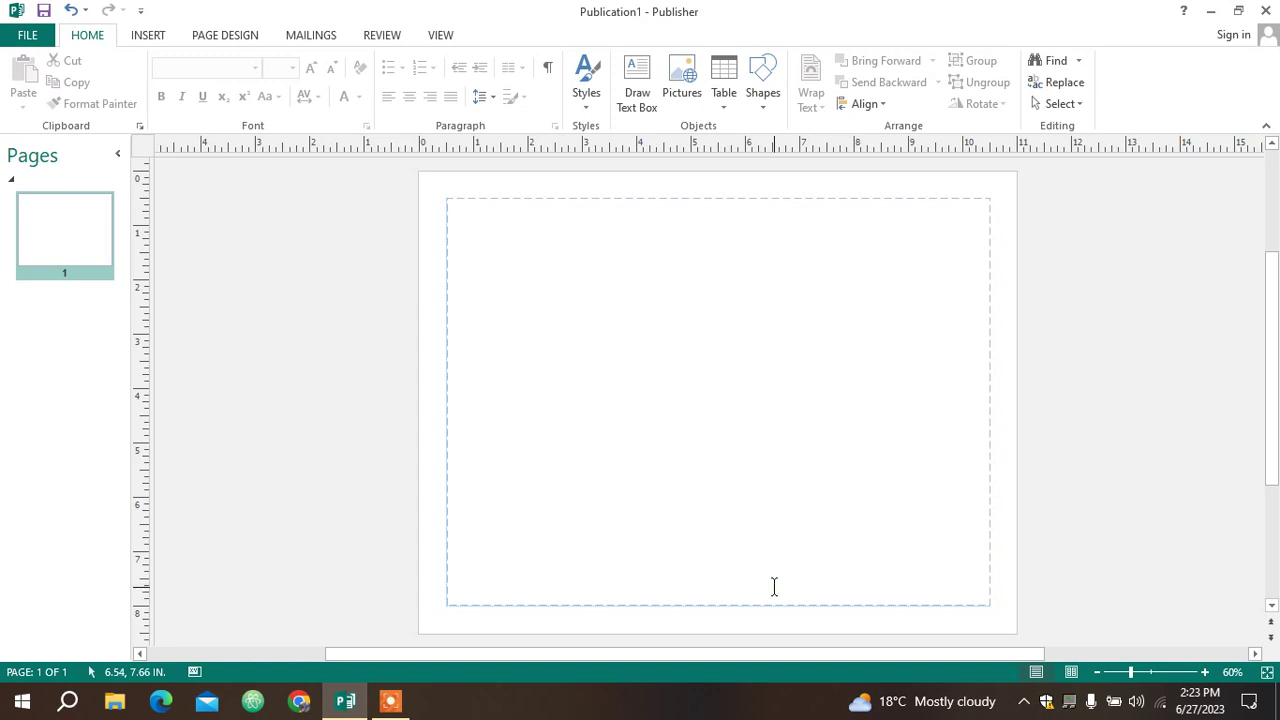
left_click(774, 586)
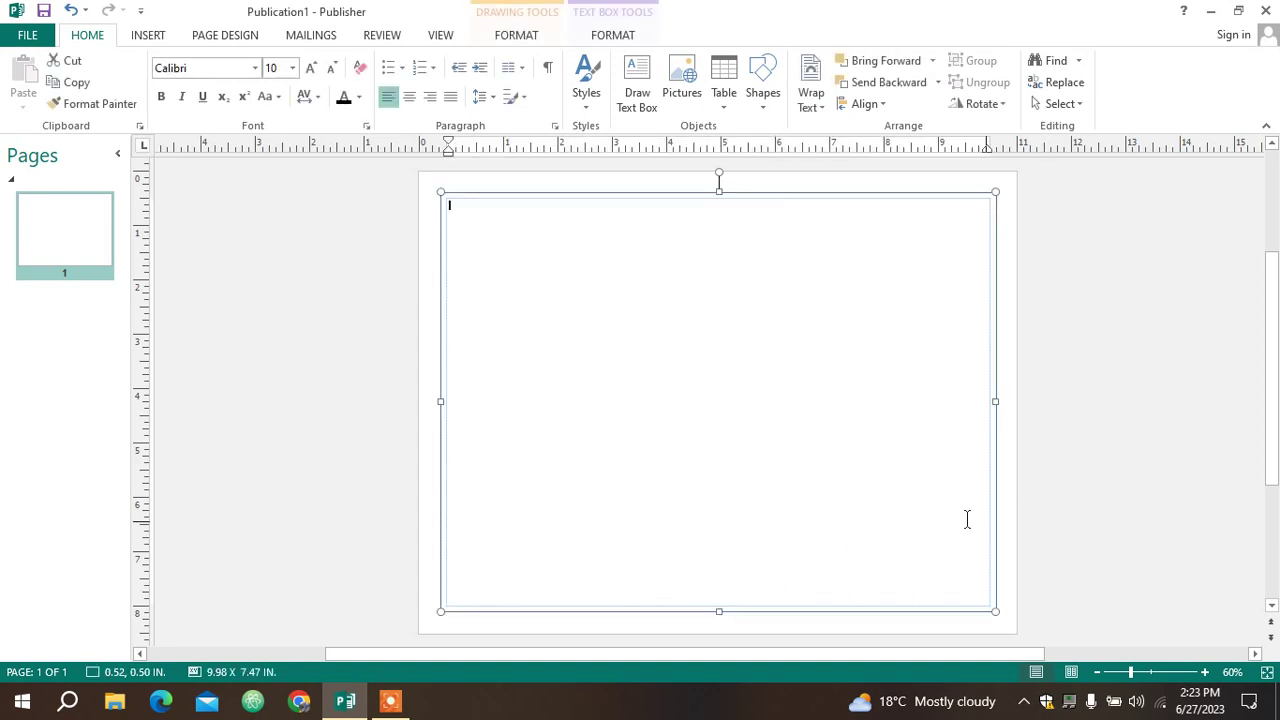
right_click(962, 616)
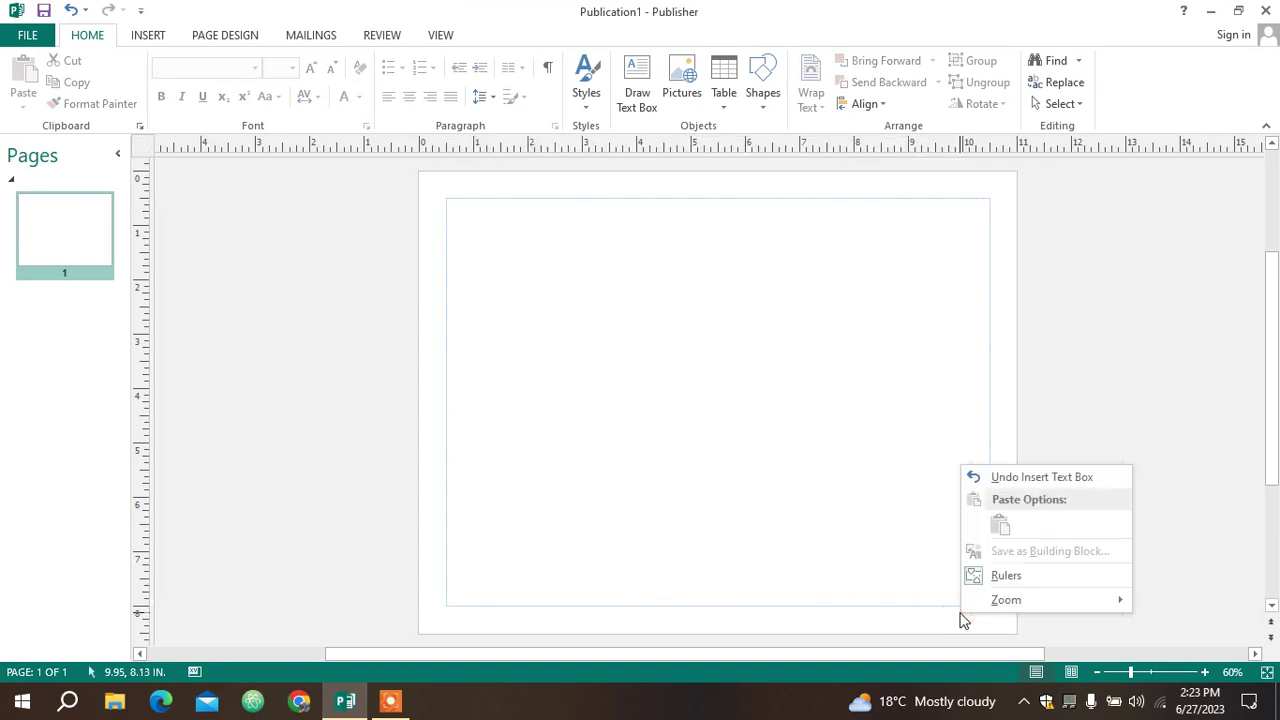
key("Escape")
left_click(906, 565)
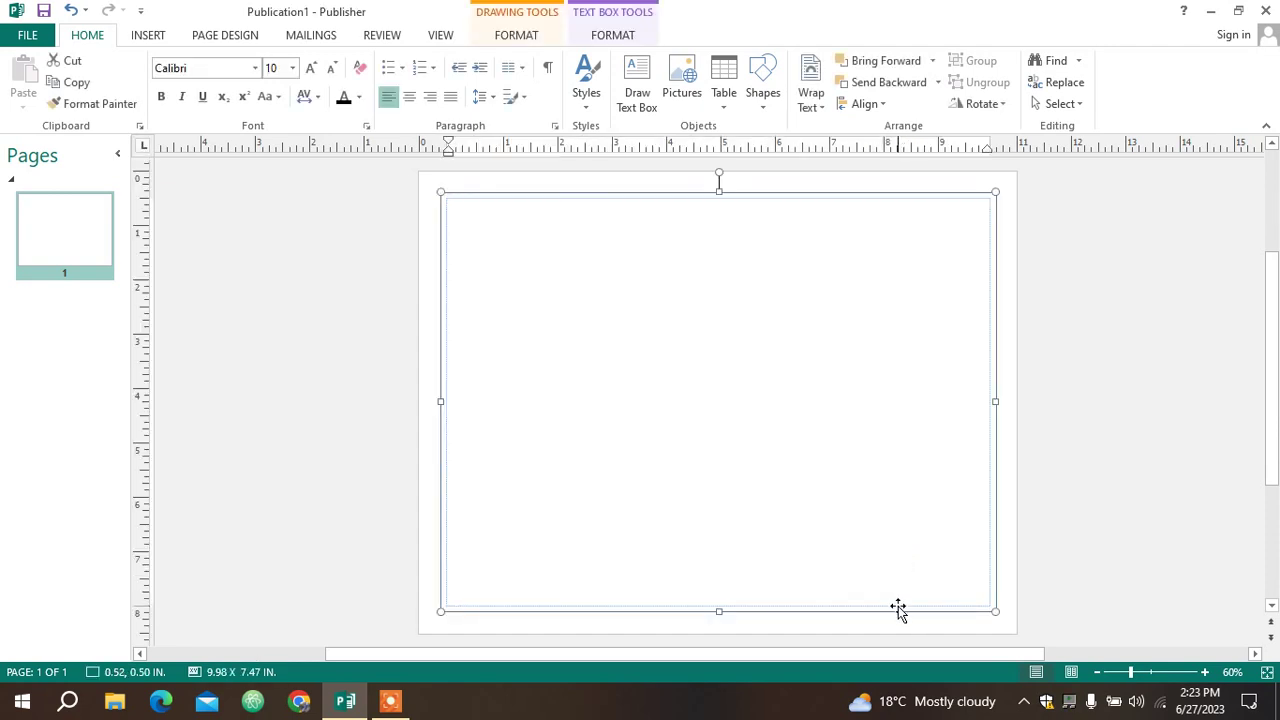
Step: Open the text box's format settings and examine its size, layout, text box and alt text options
right_click(898, 610)
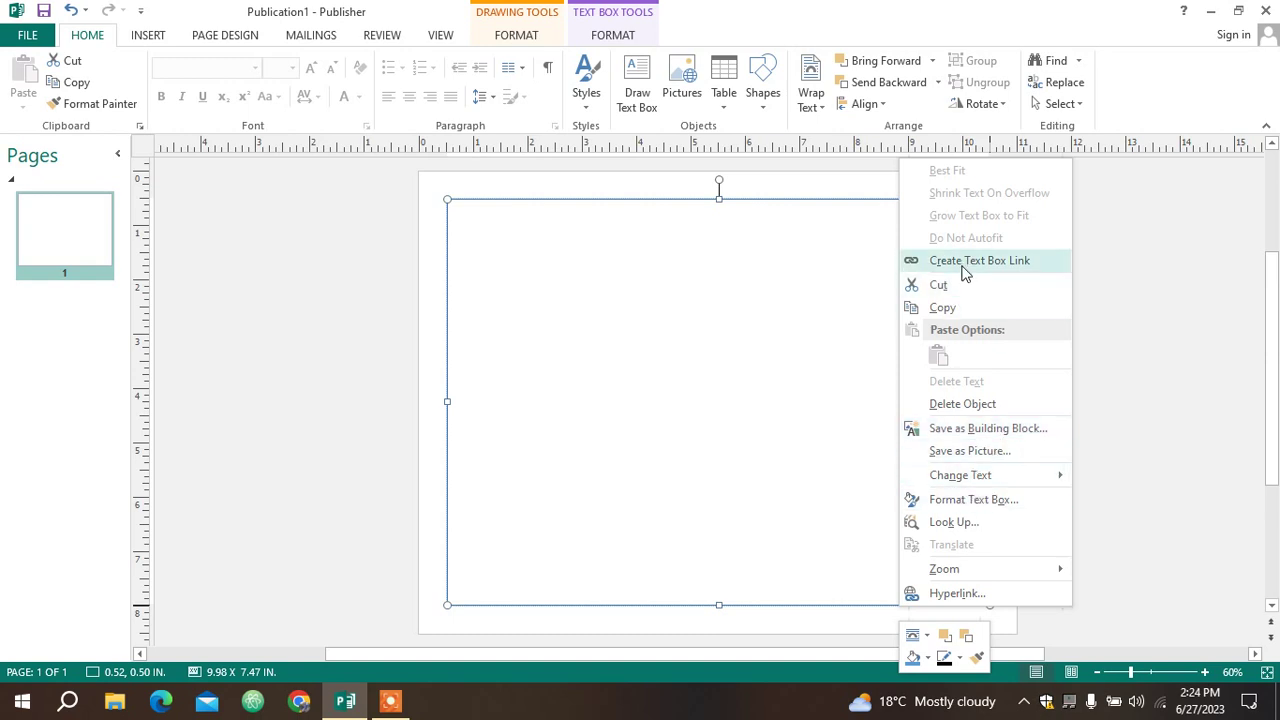
left_click(975, 500)
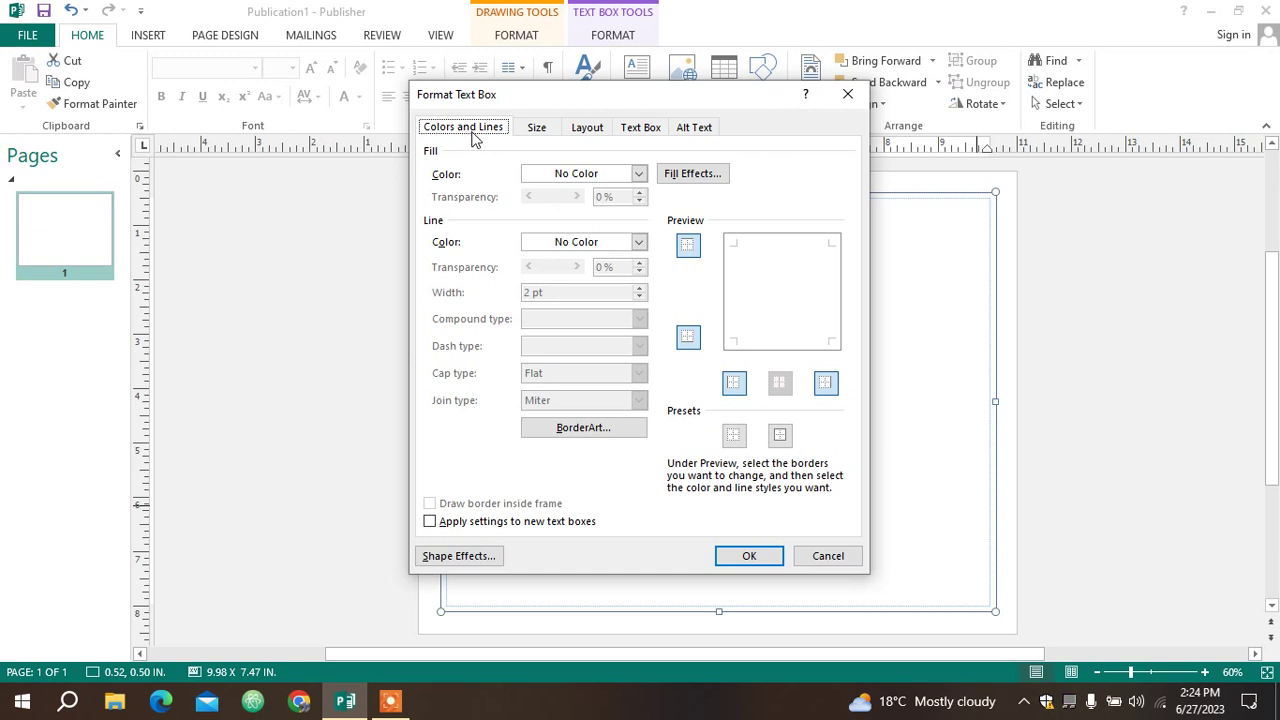
left_click(532, 133)
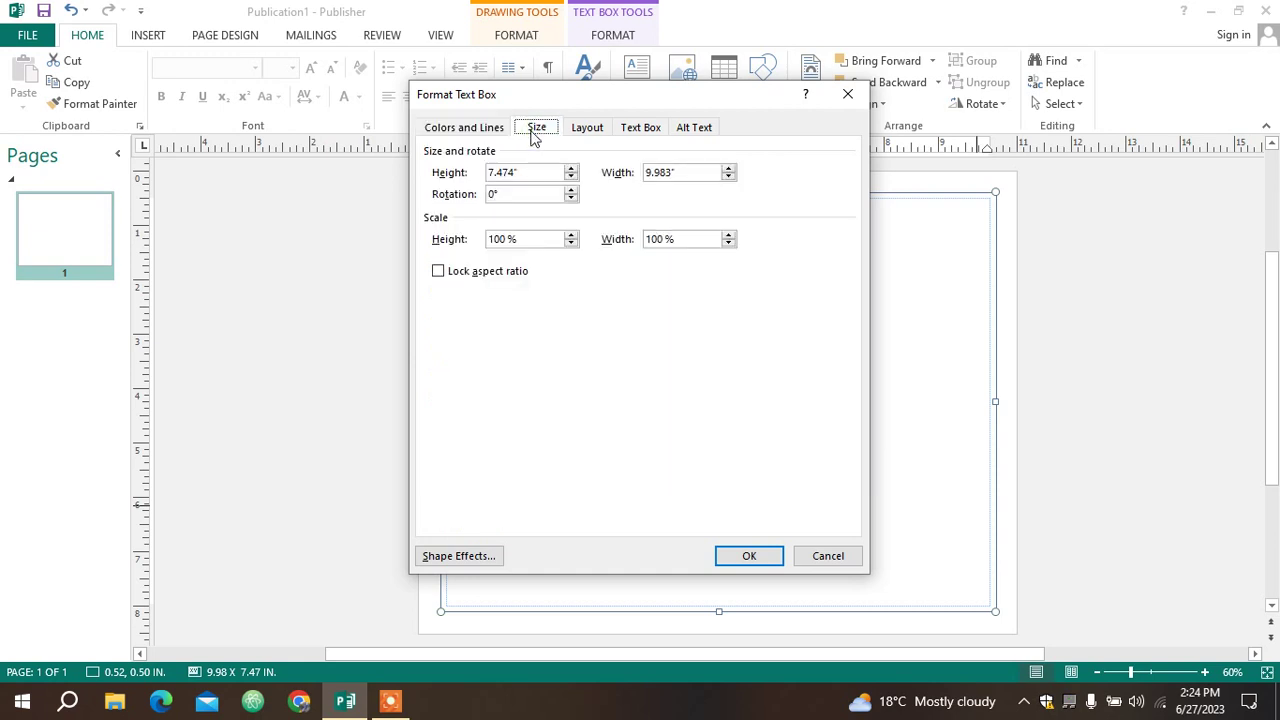
left_click(587, 133)
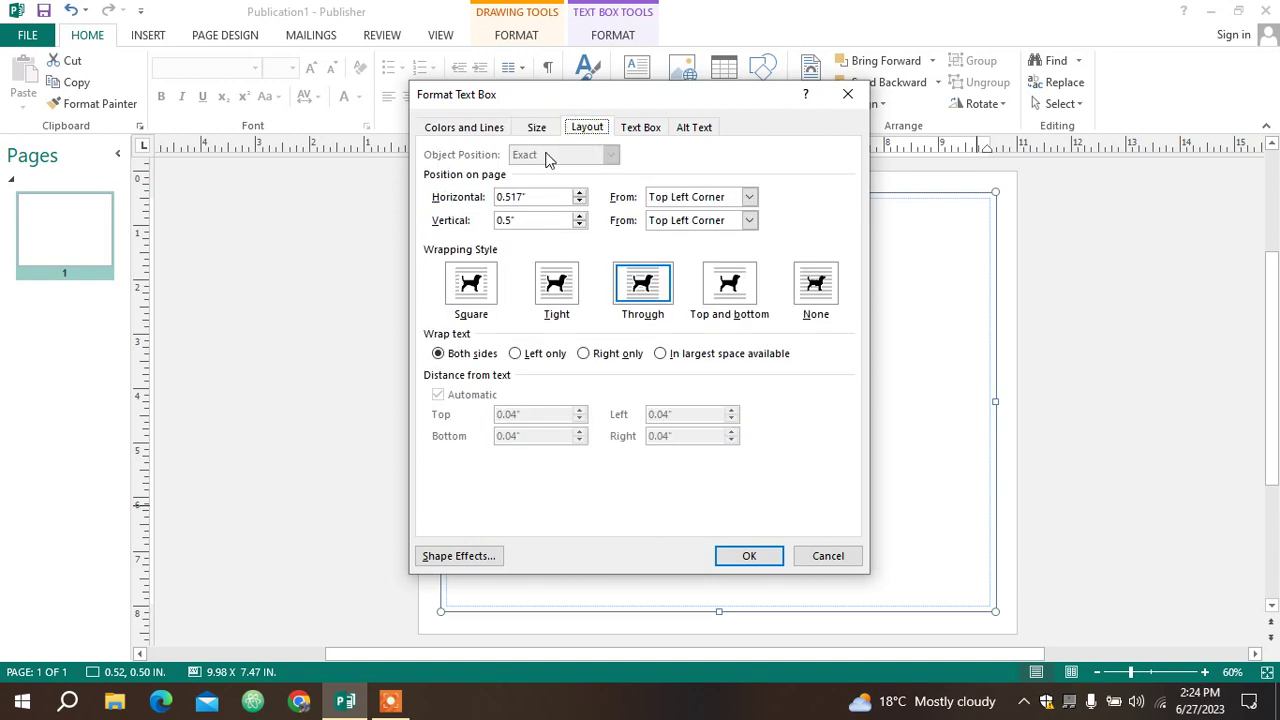
left_click(648, 131)
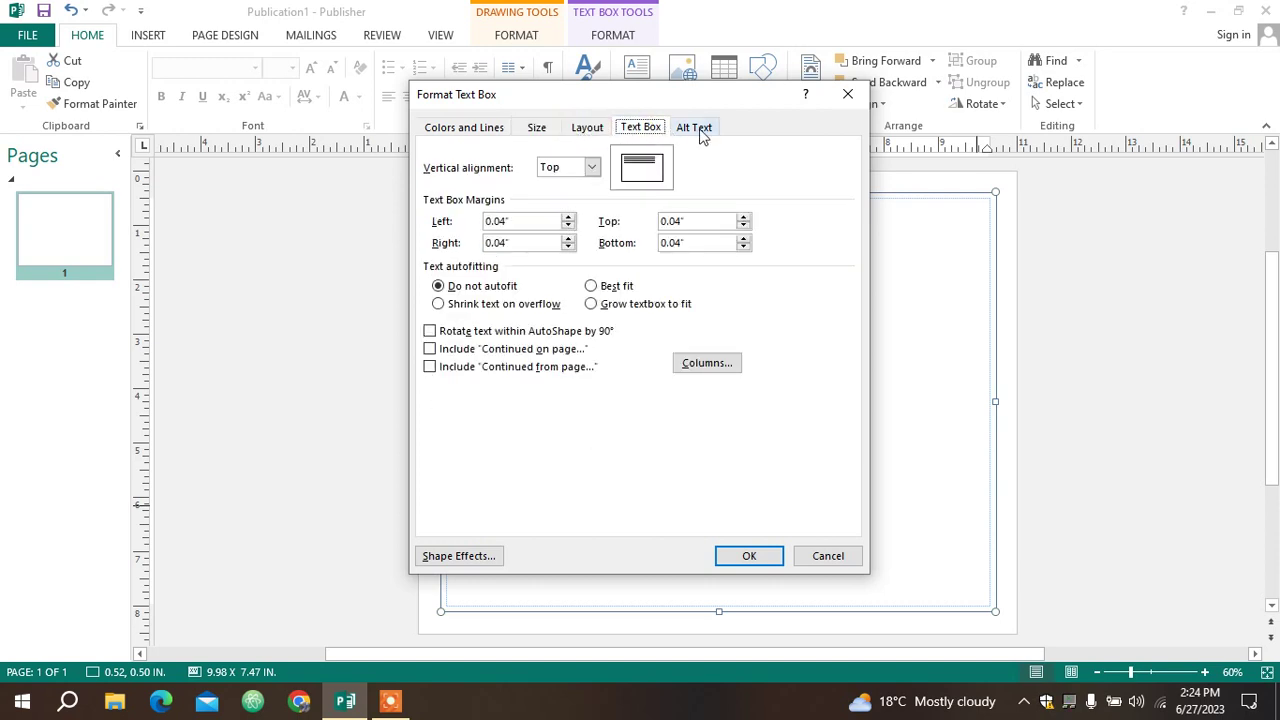
left_click(697, 132)
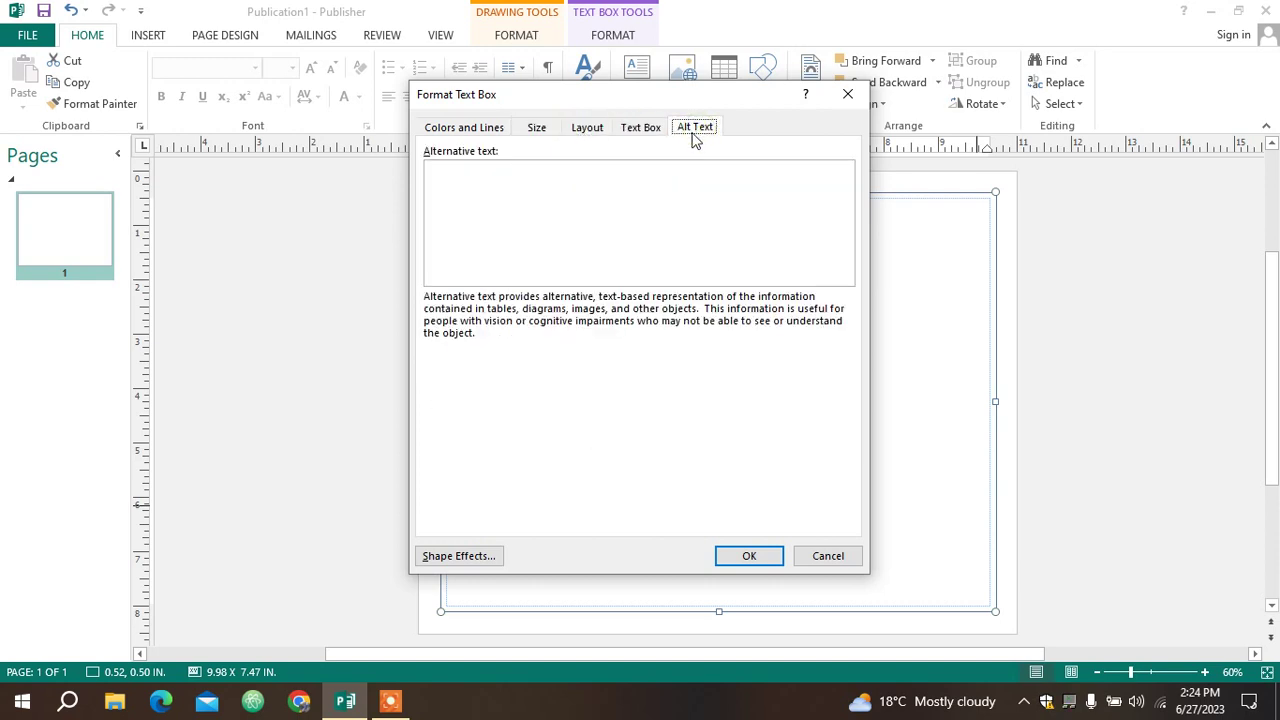
left_click(459, 135)
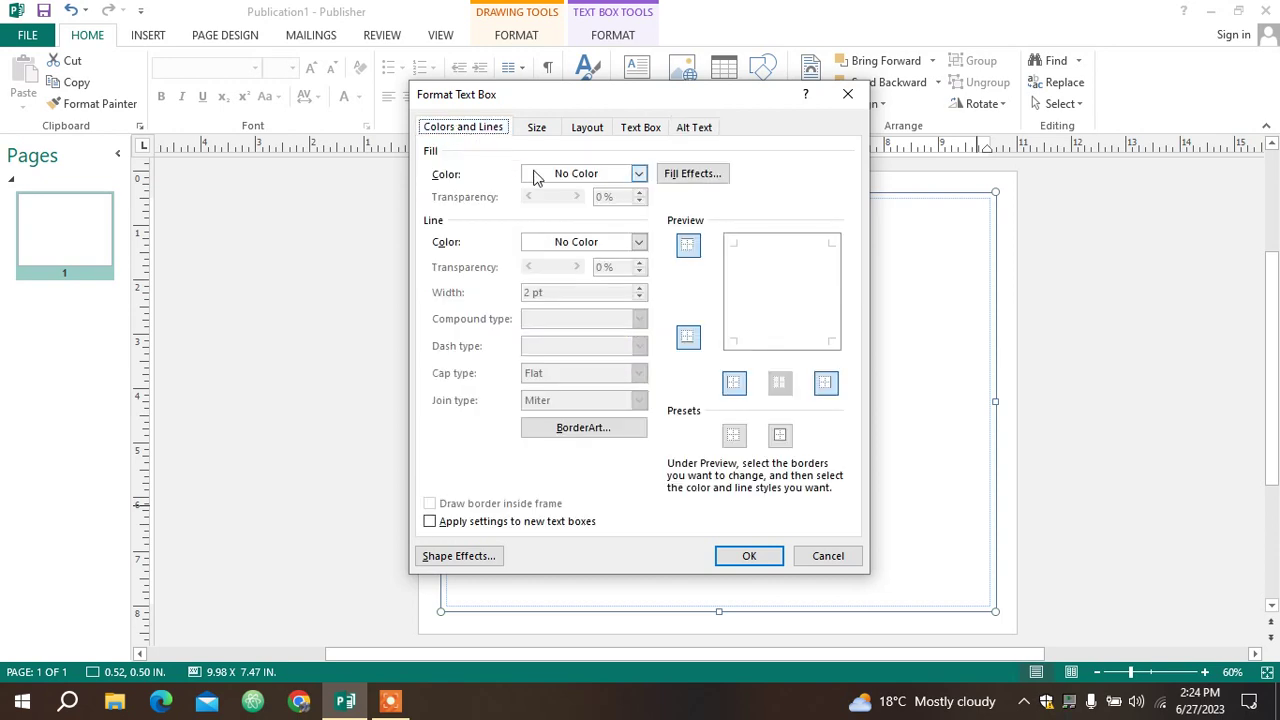
Step: Try the standard orange fill on the text box, then set the fill back to No Fill
left_click(639, 175)
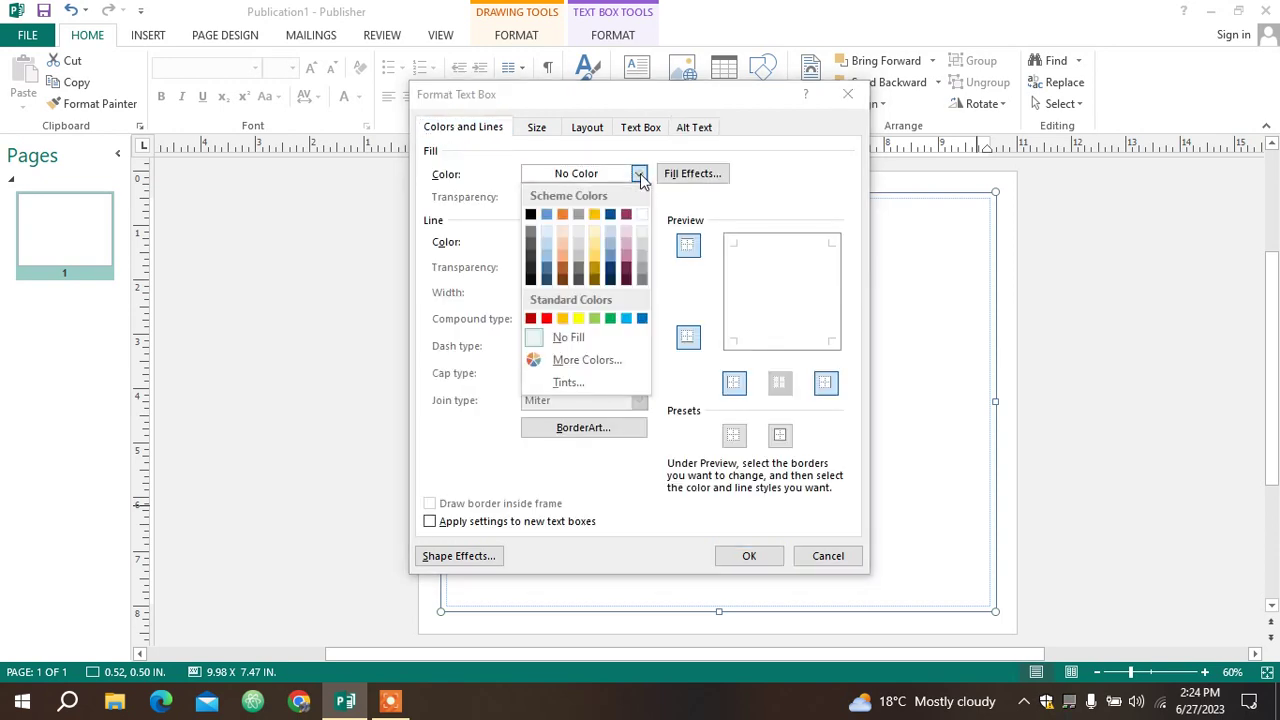
left_click(563, 319)
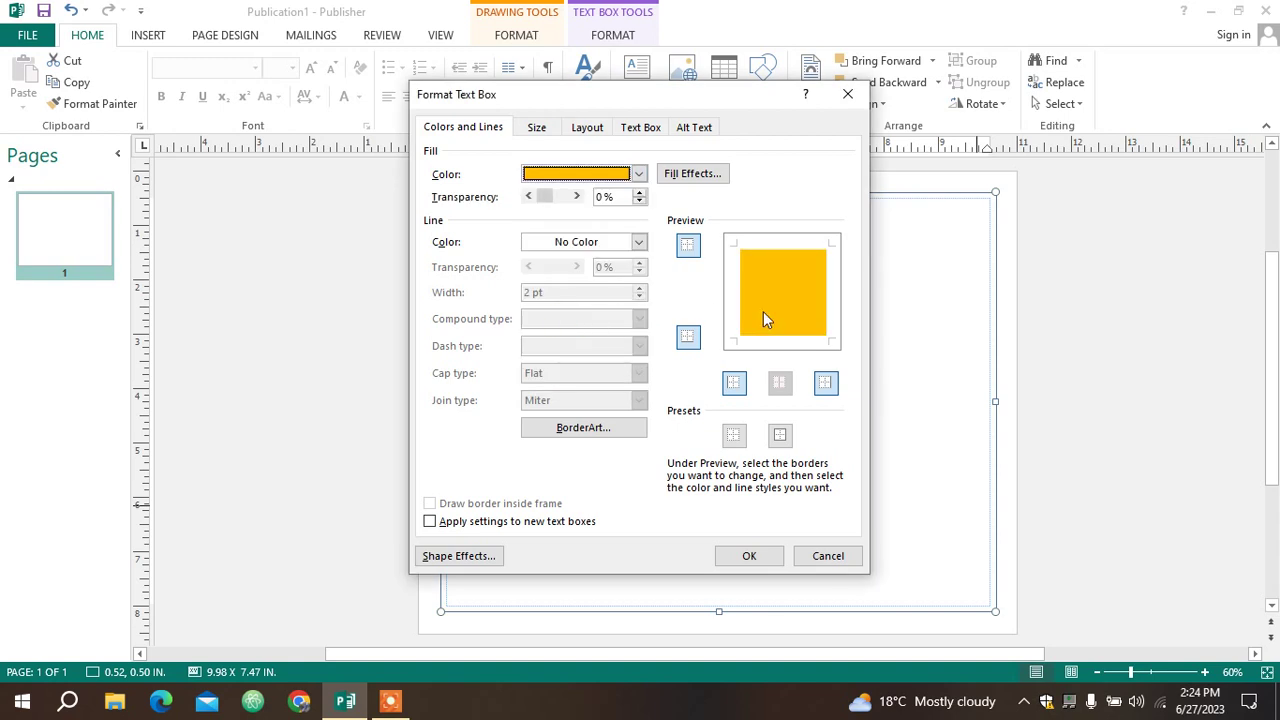
left_click(640, 175)
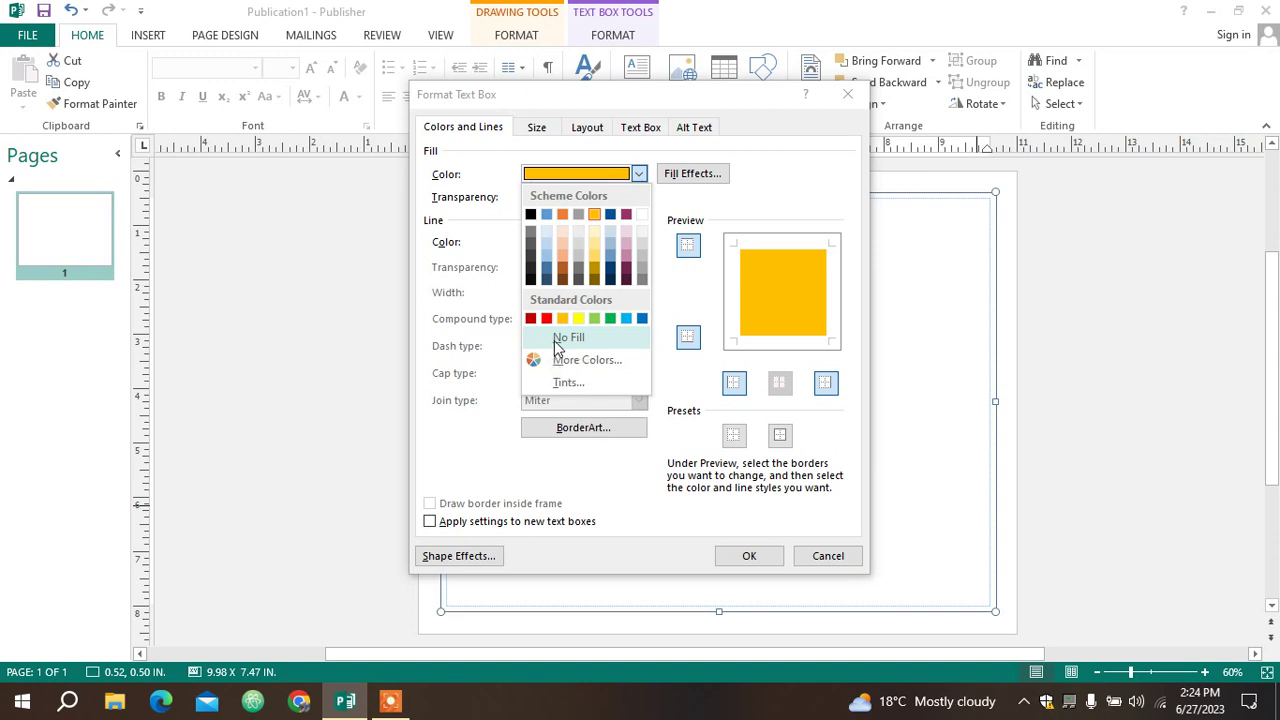
left_click(566, 338)
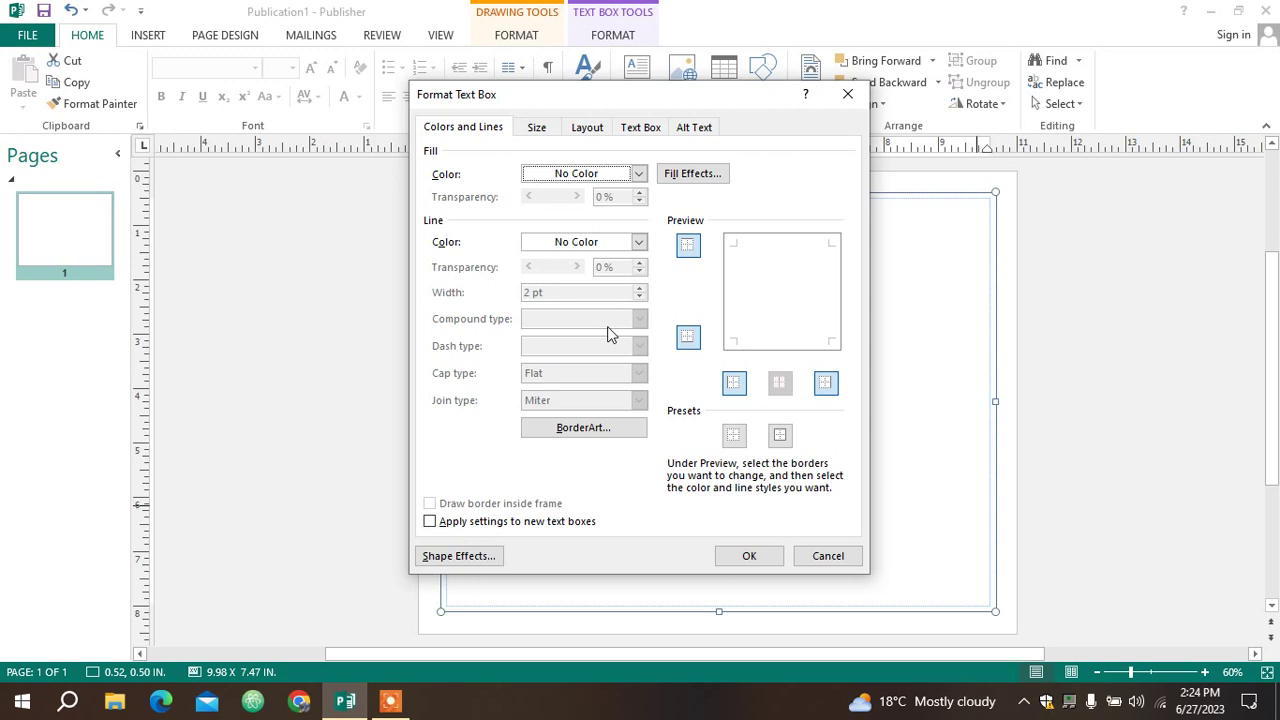
Step: Choose the "Basic...White Dashes" BorderArt as the text box's border
left_click(580, 430)
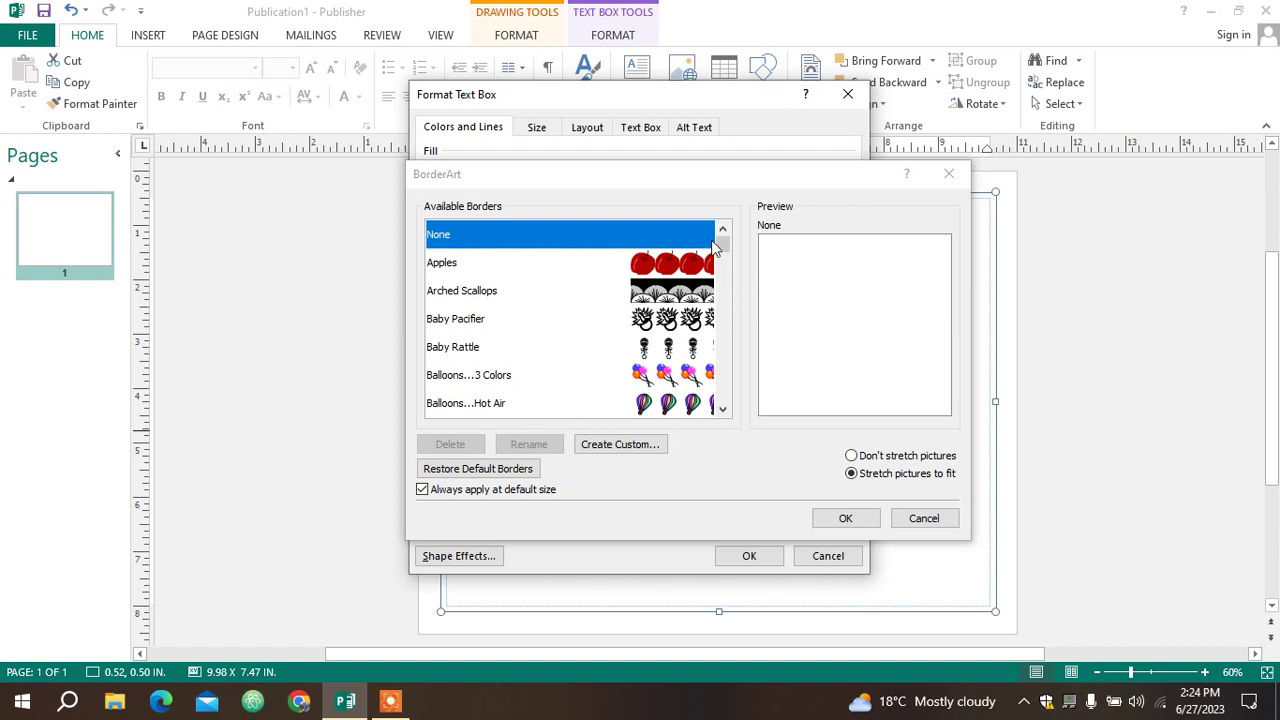
left_click_drag(723, 250, 723, 257)
left_click(622, 290)
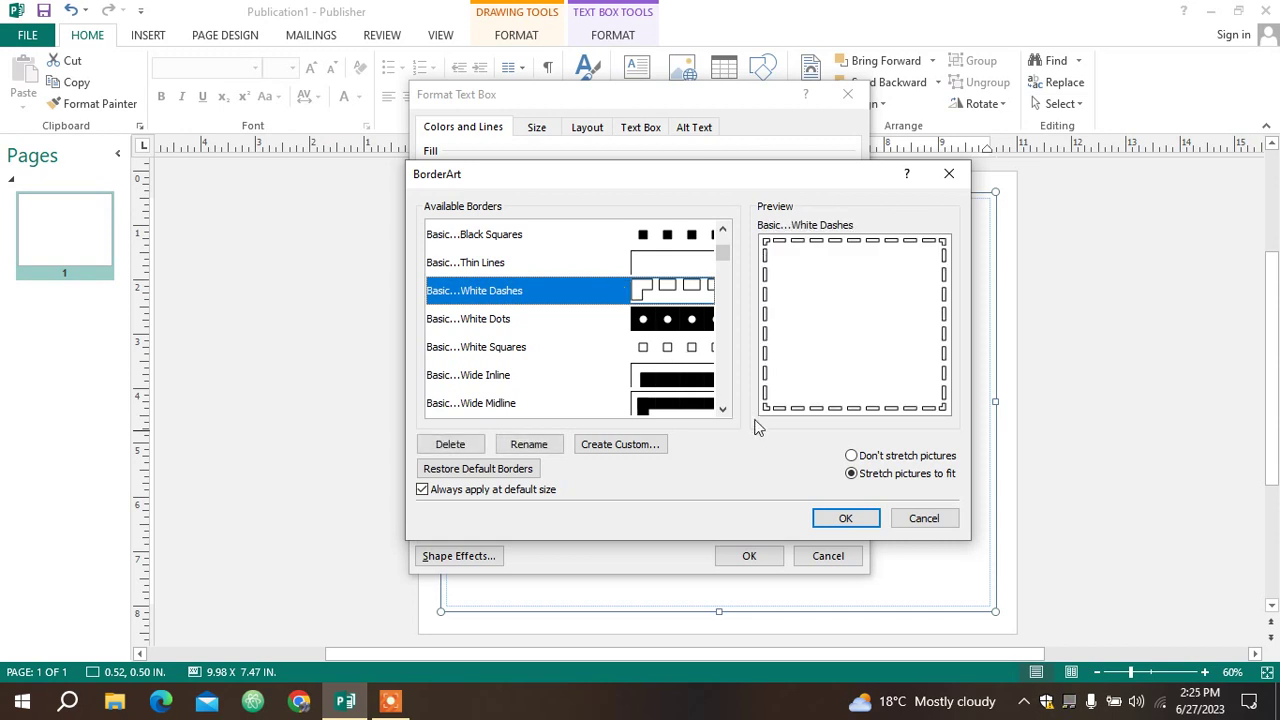
left_click(836, 519)
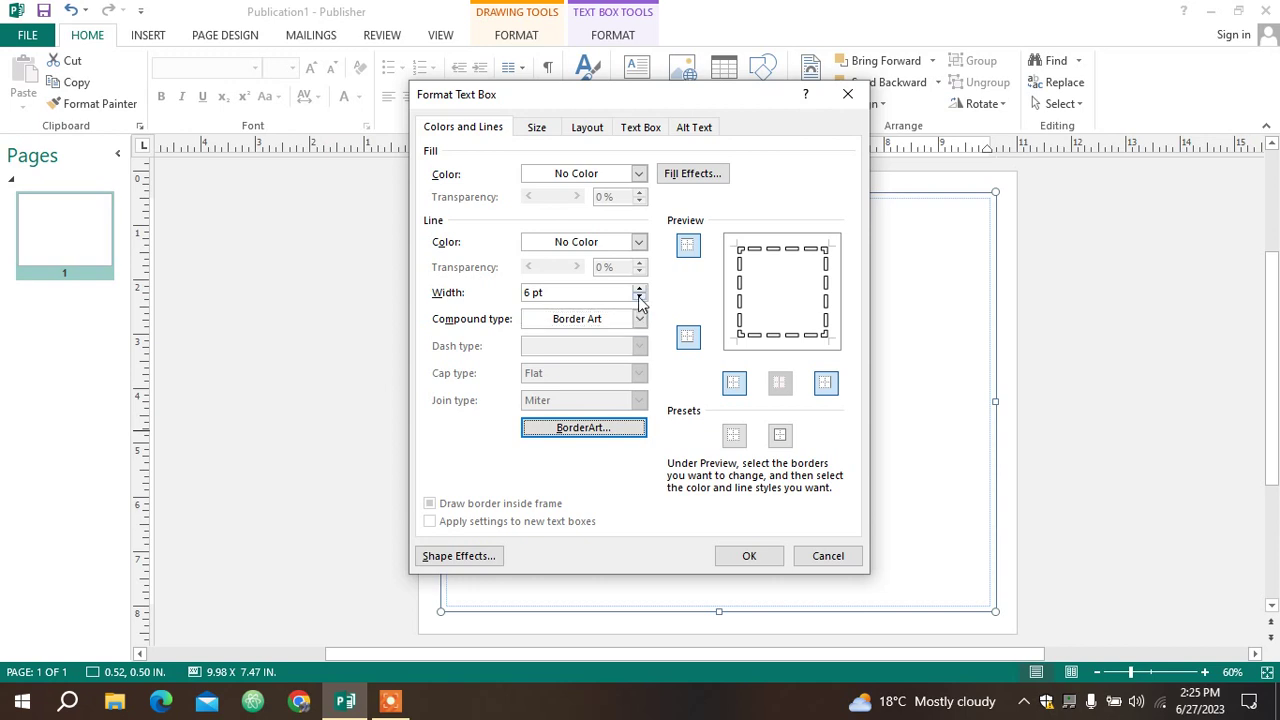
Step: Try red for the dashed border, then set its line color to standard blue and apply the formatting to the text box
left_click(639, 243)
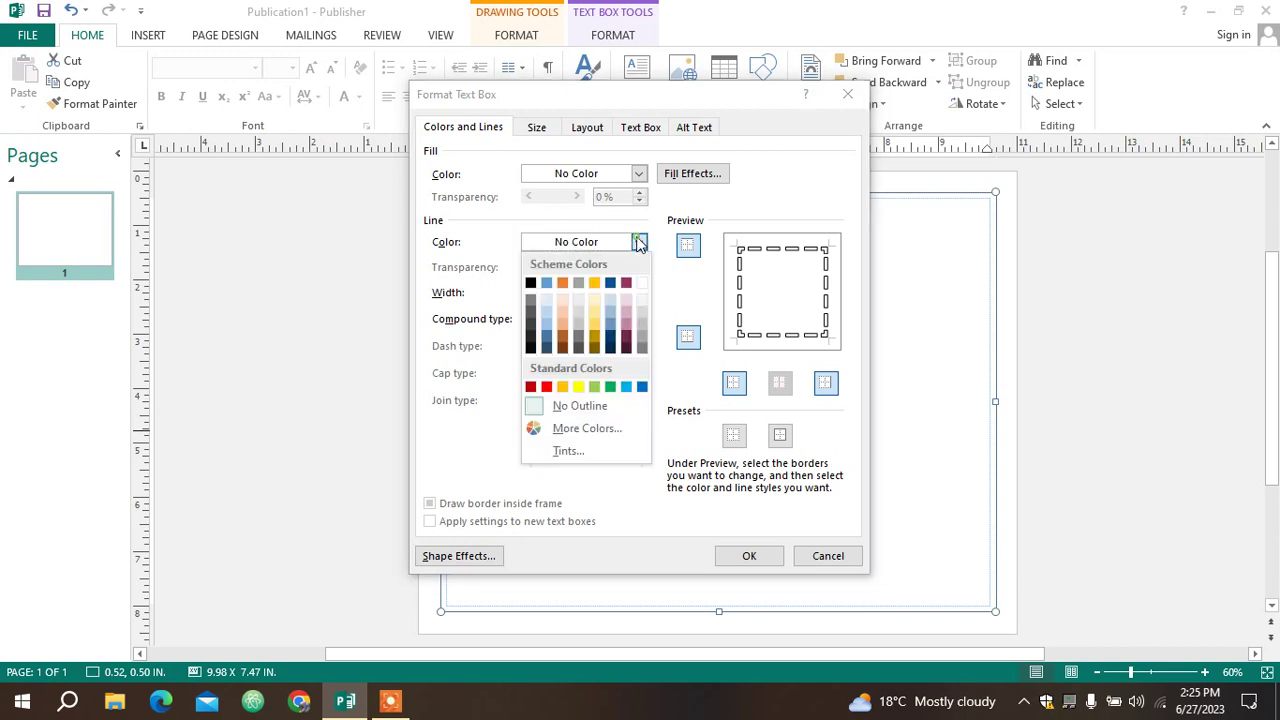
left_click(546, 387)
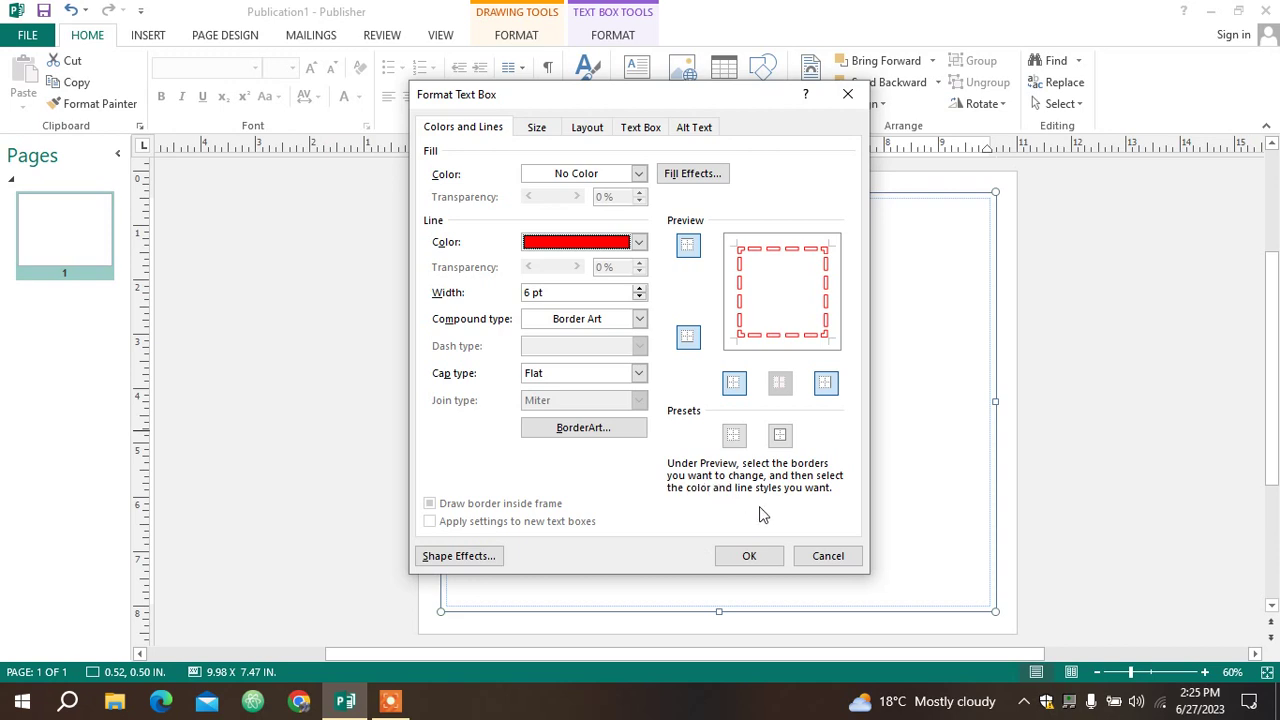
left_click(639, 243)
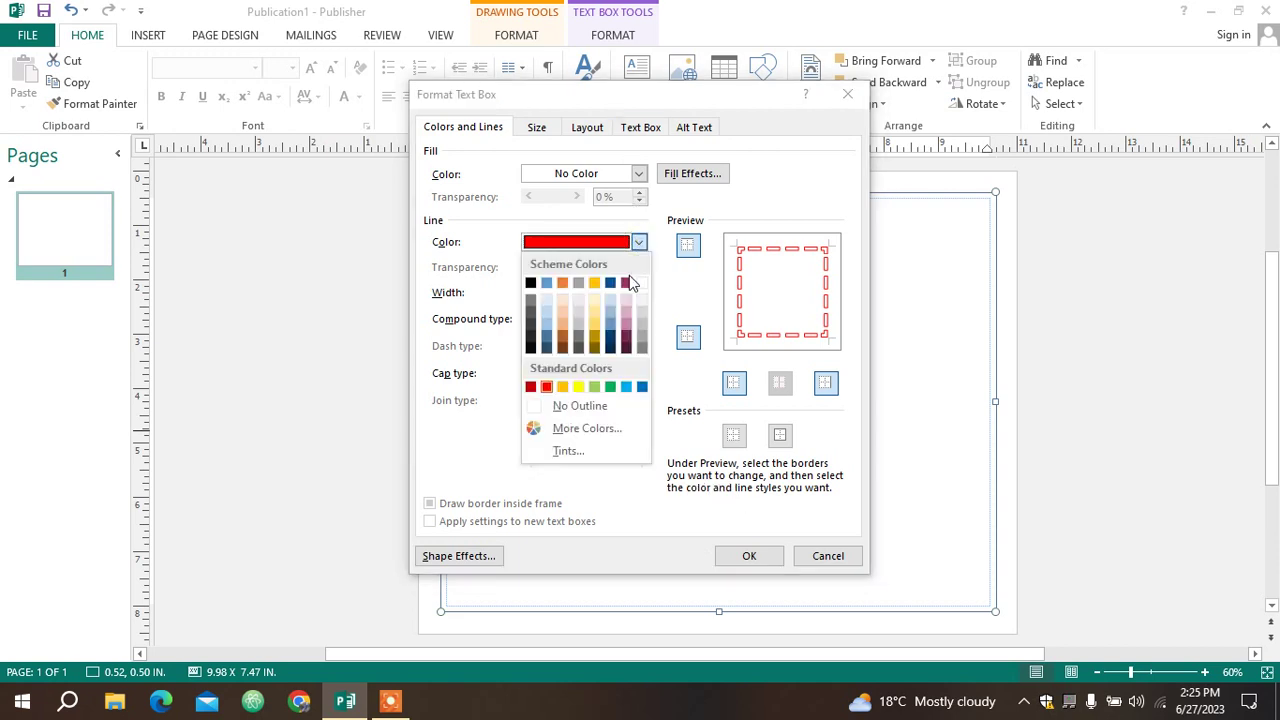
left_click(642, 388)
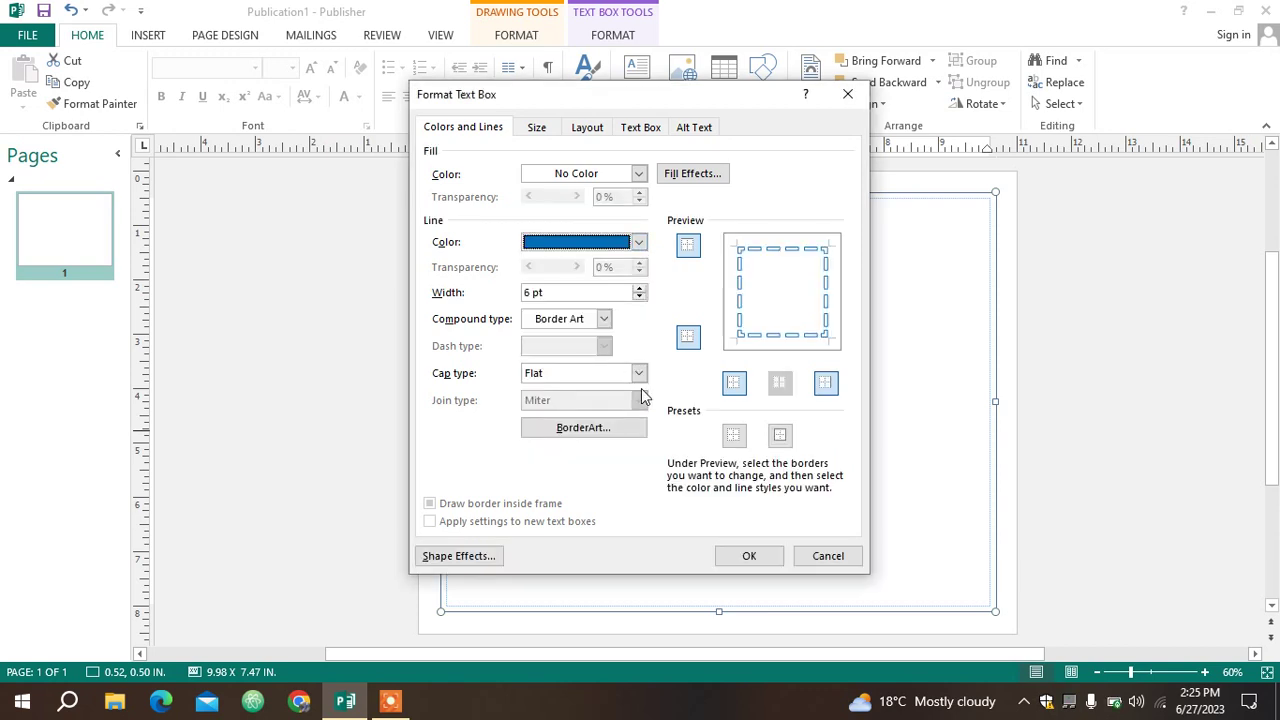
left_click(749, 560)
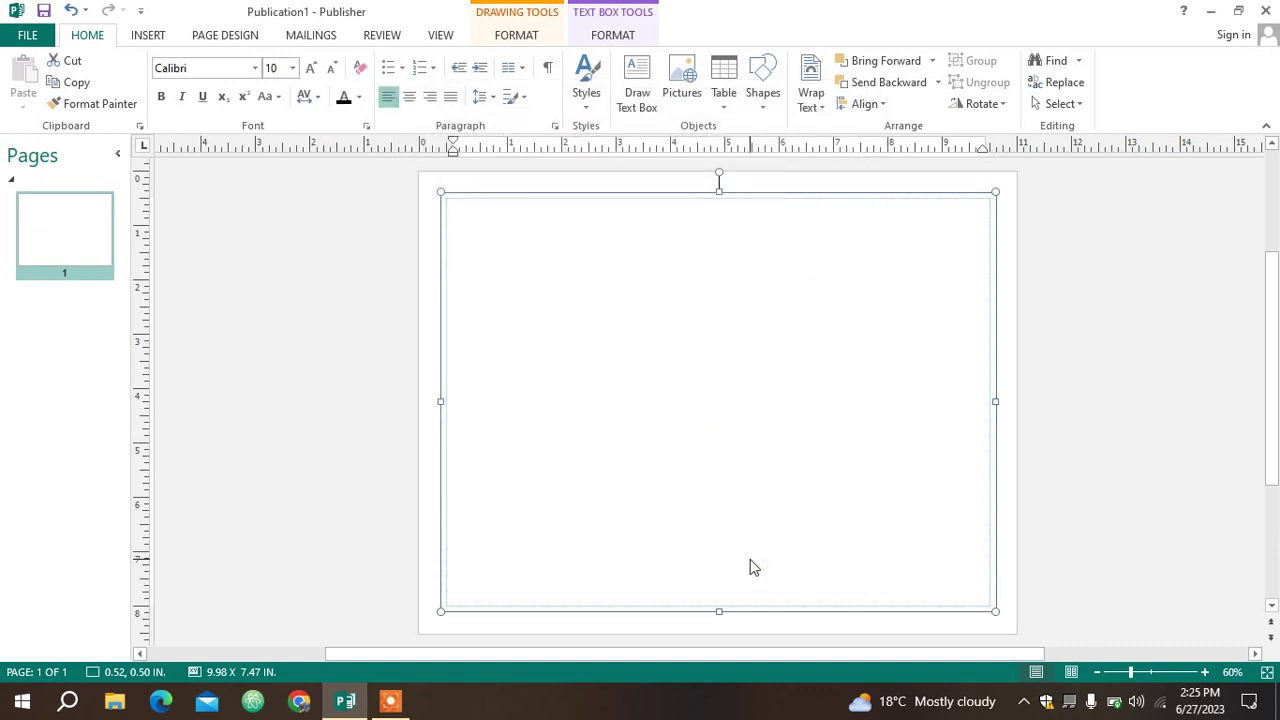
left_click(750, 560)
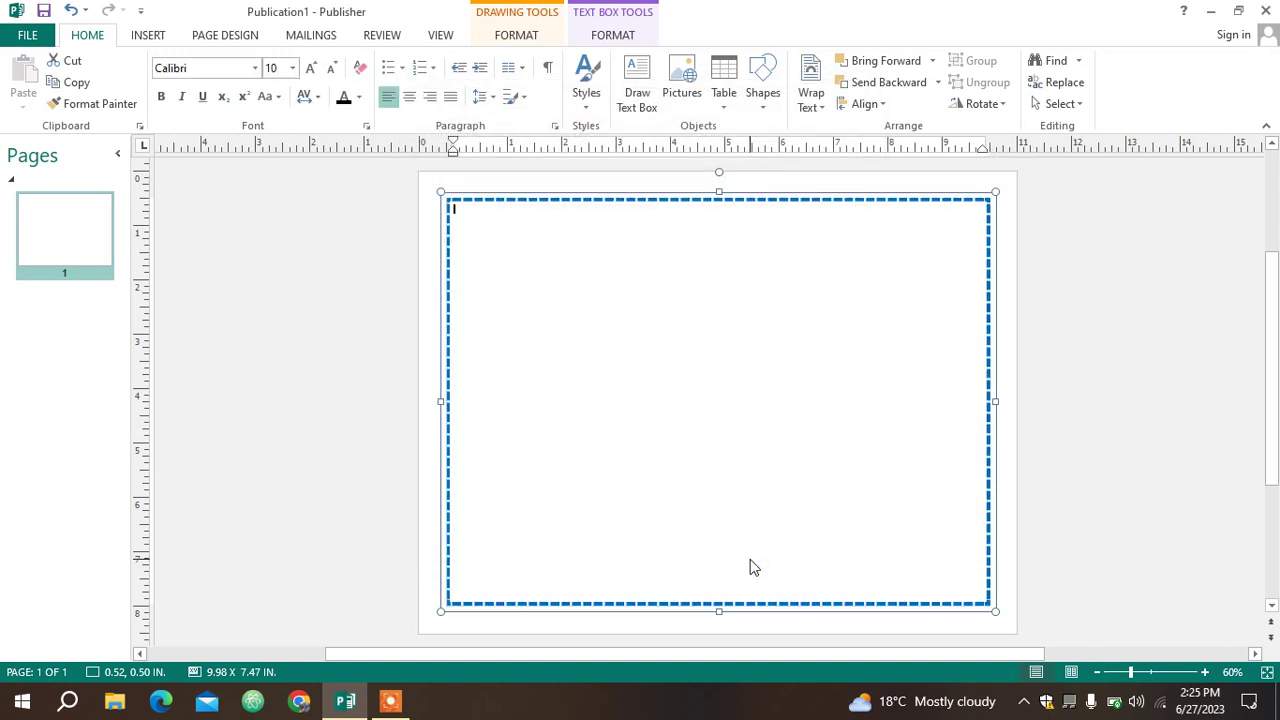
left_click(1061, 382)
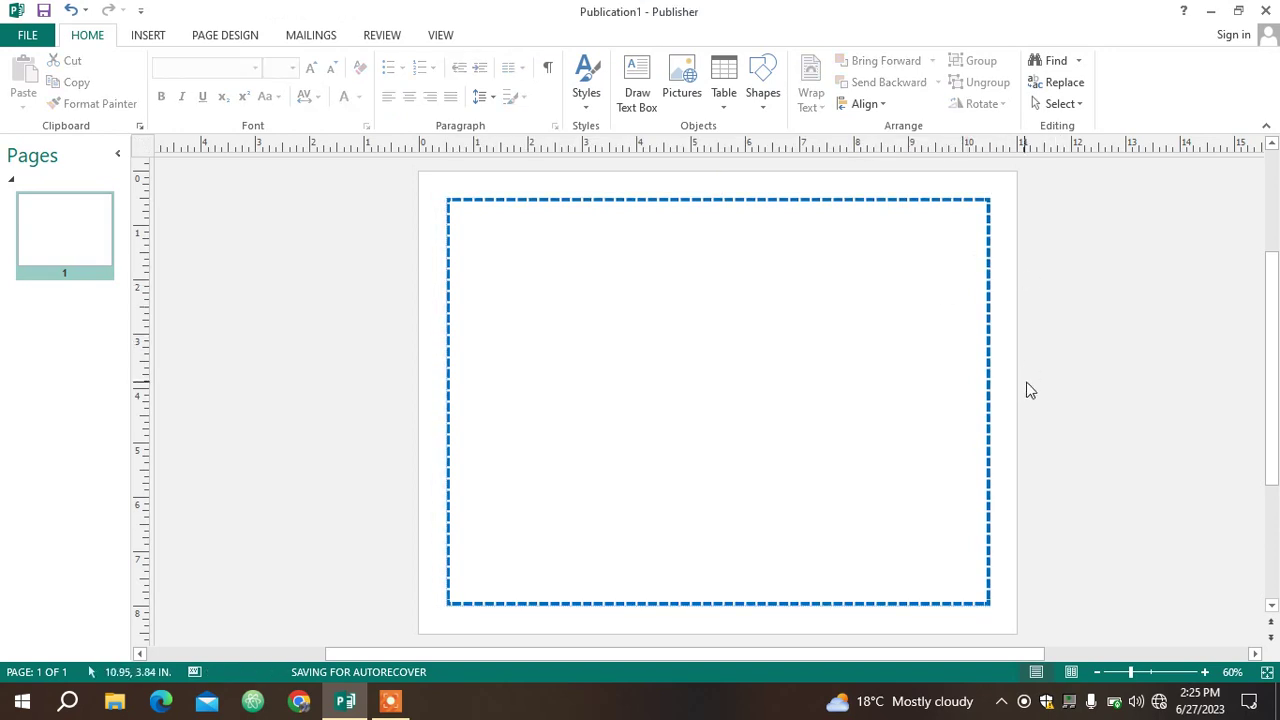
Step: Undo the border formatting on the page-sized text box
left_click(657, 343)
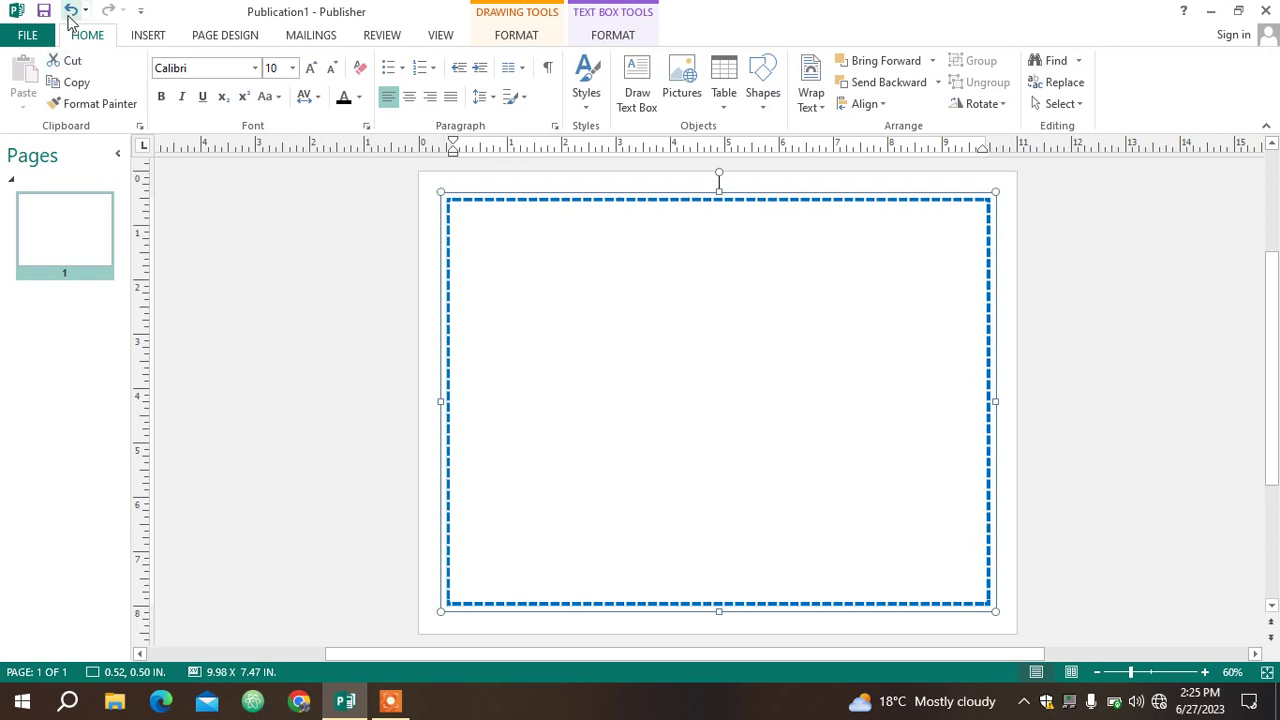
left_click(71, 11)
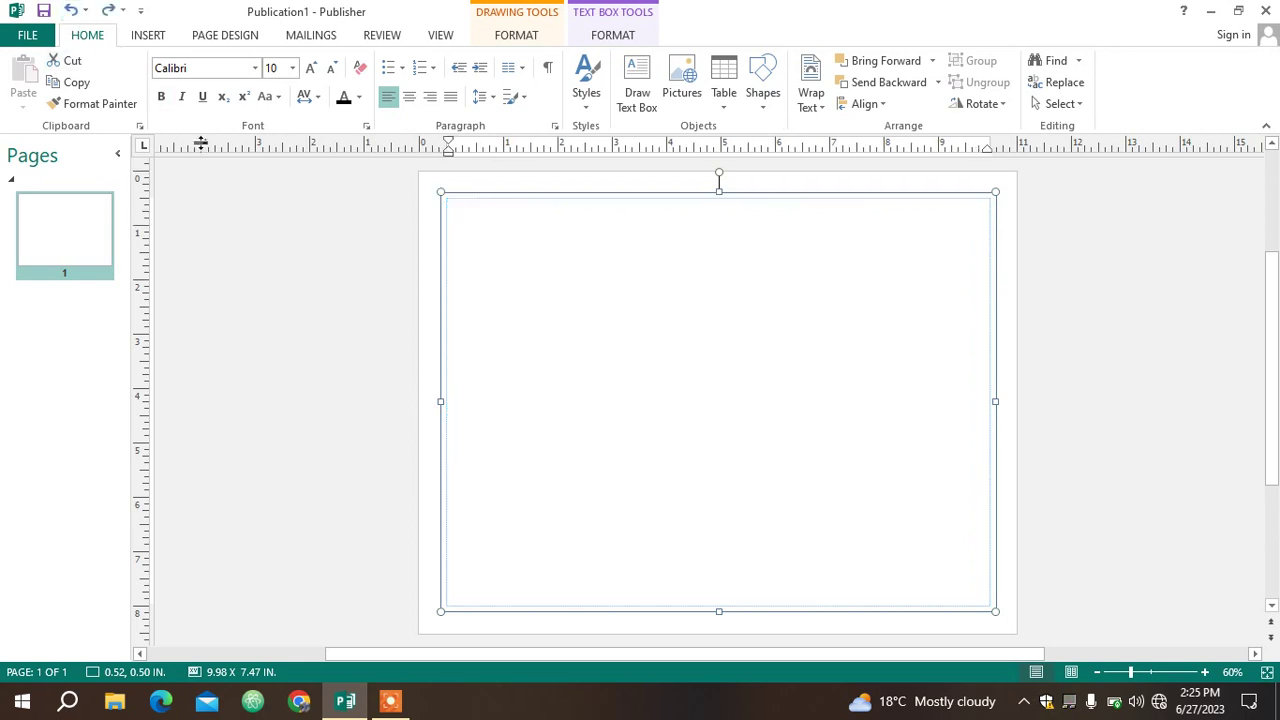
Step: Insert the orange bar with vertical stripes from the Bars group of the Borders & Accents gallery
left_click(155, 35)
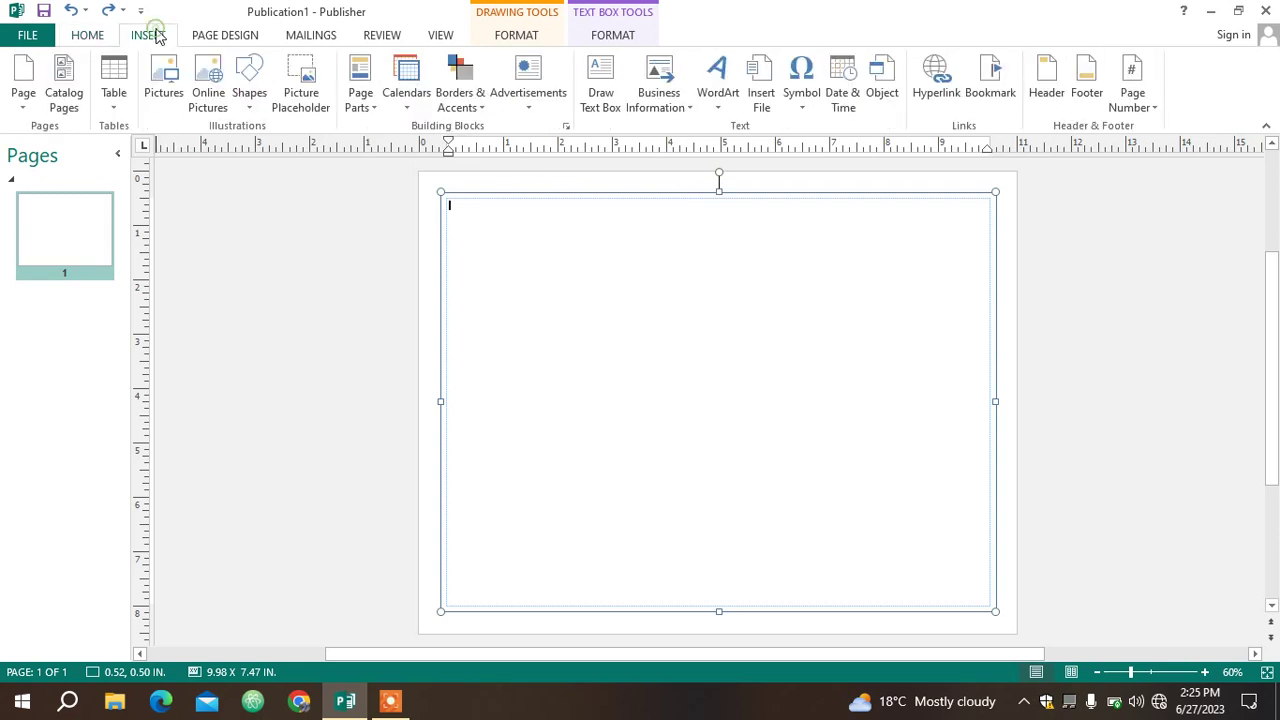
left_click(447, 108)
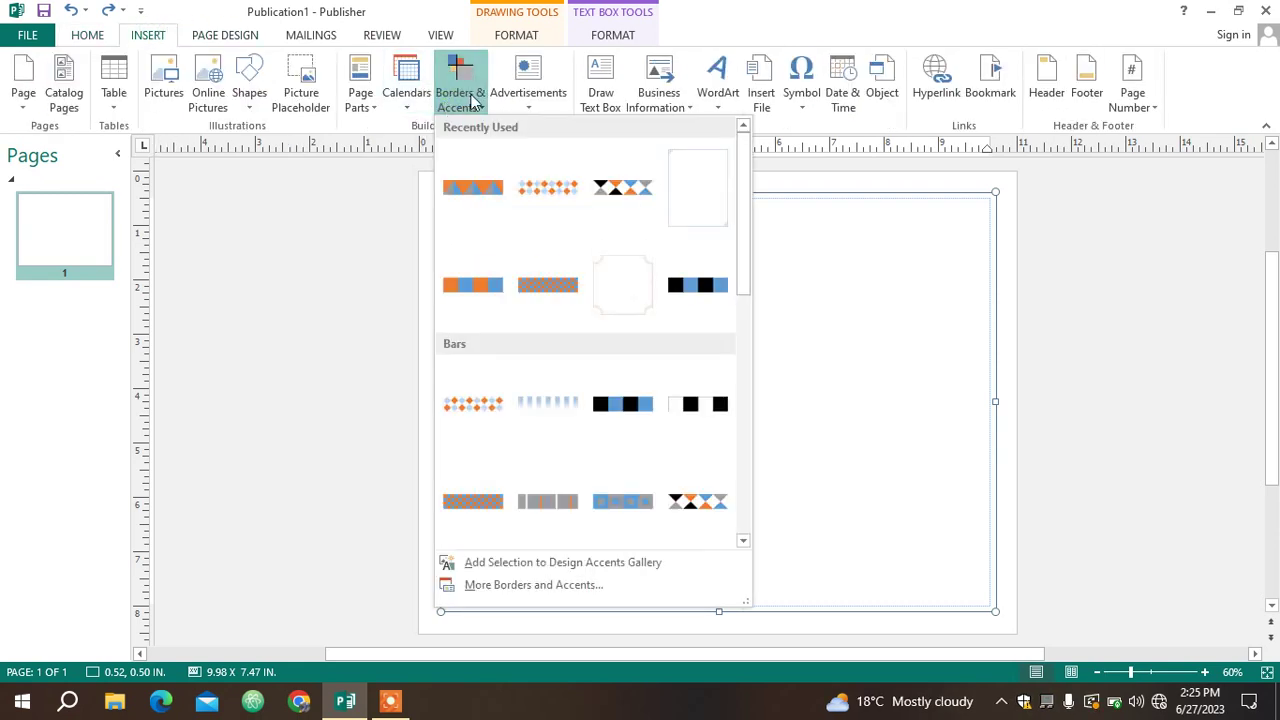
left_click_drag(741, 195, 757, 316)
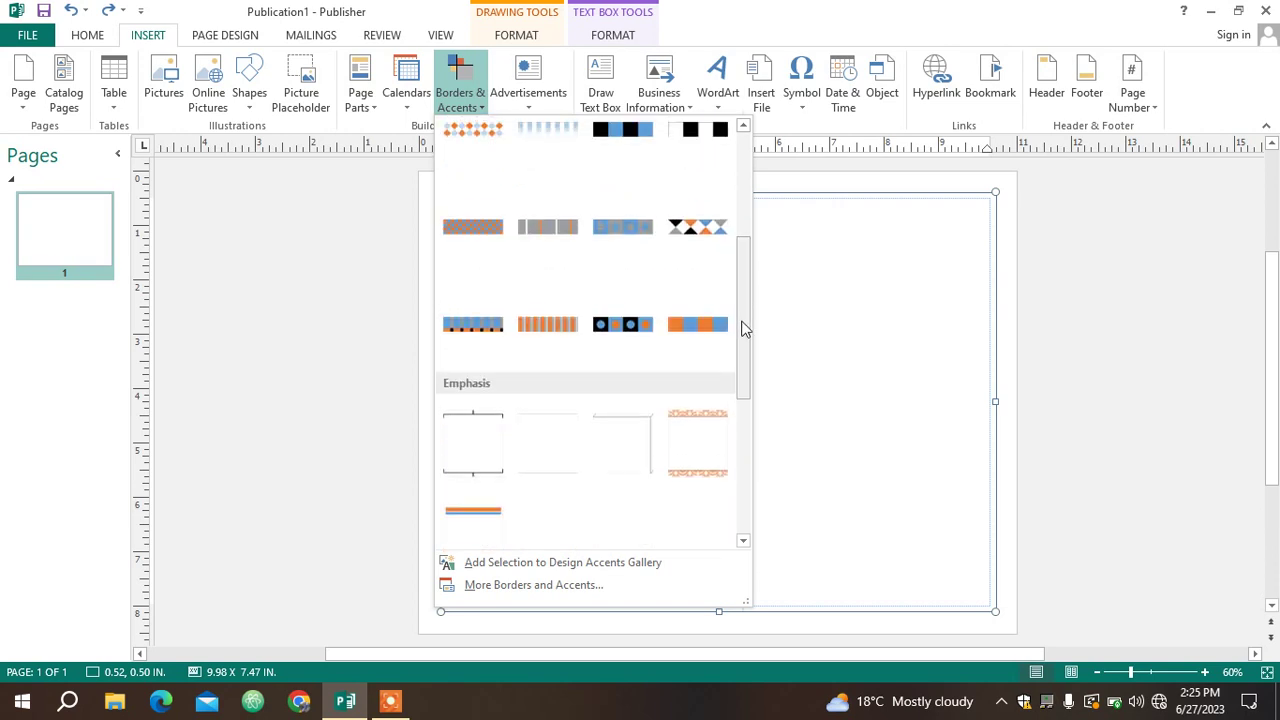
mouse_move(746, 300)
left_mouse_down()
mouse_move(757, 258)
mouse_move(751, 280)
left_mouse_up()
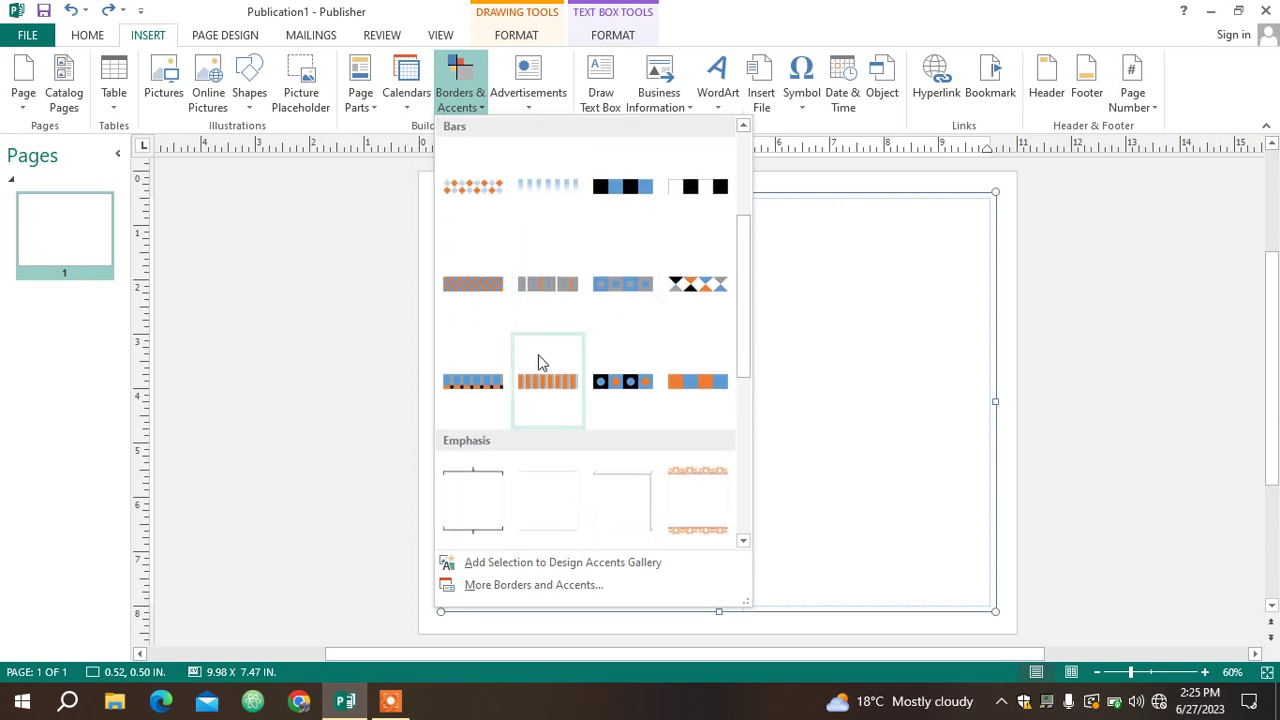
left_click(539, 390)
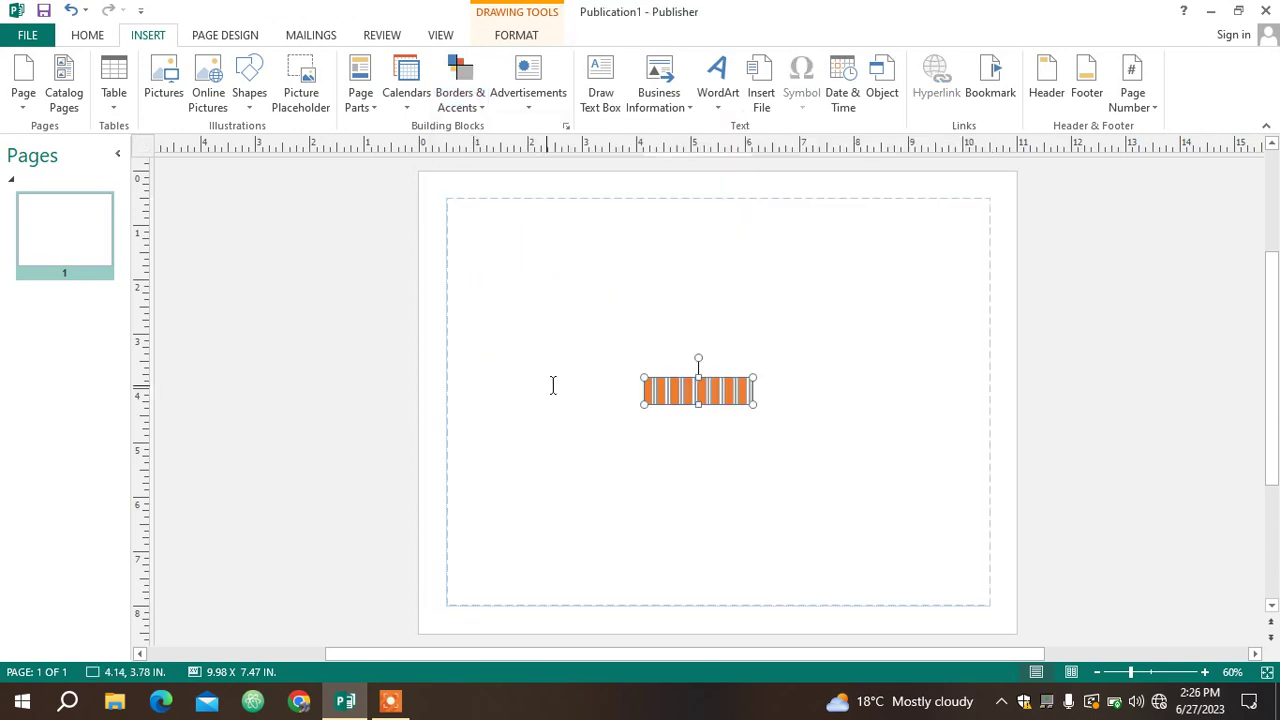
Step: Move the striped bar to the page's top margin and stretch it between the side margins, about 9.96 x 0.23 in
left_click_drag(680, 392, 701, 219)
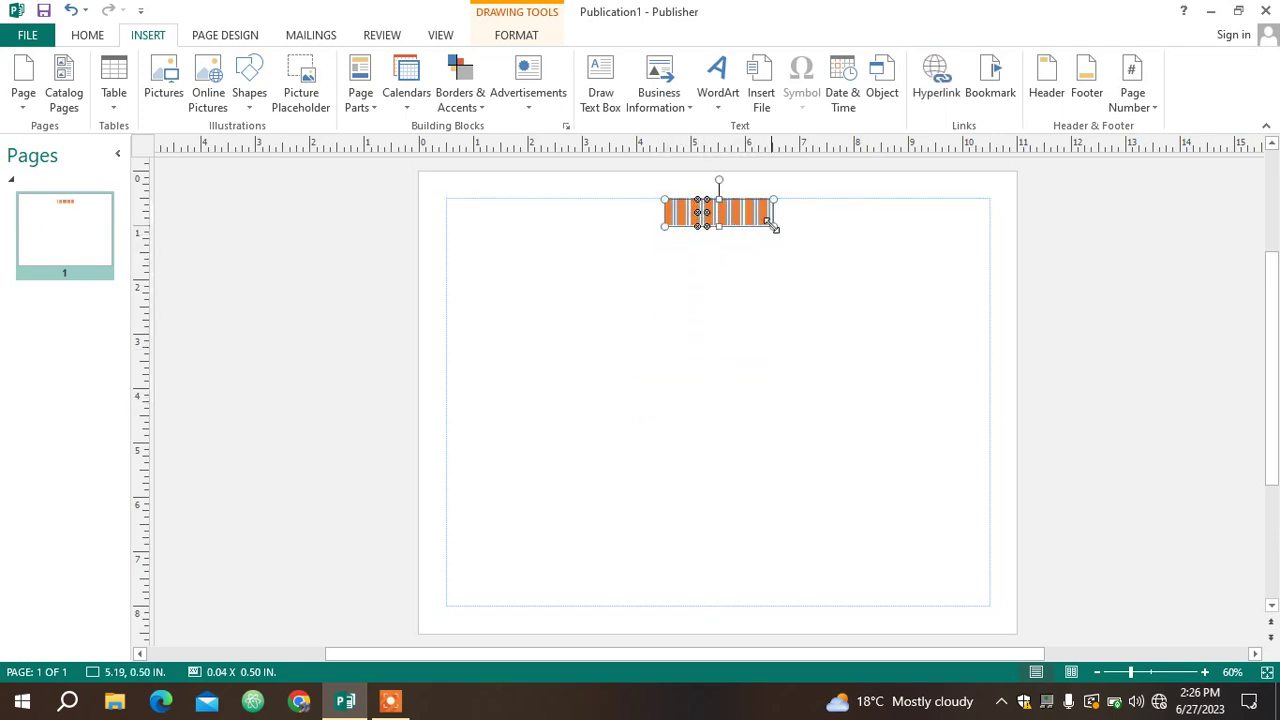
left_click_drag(773, 228, 985, 216)
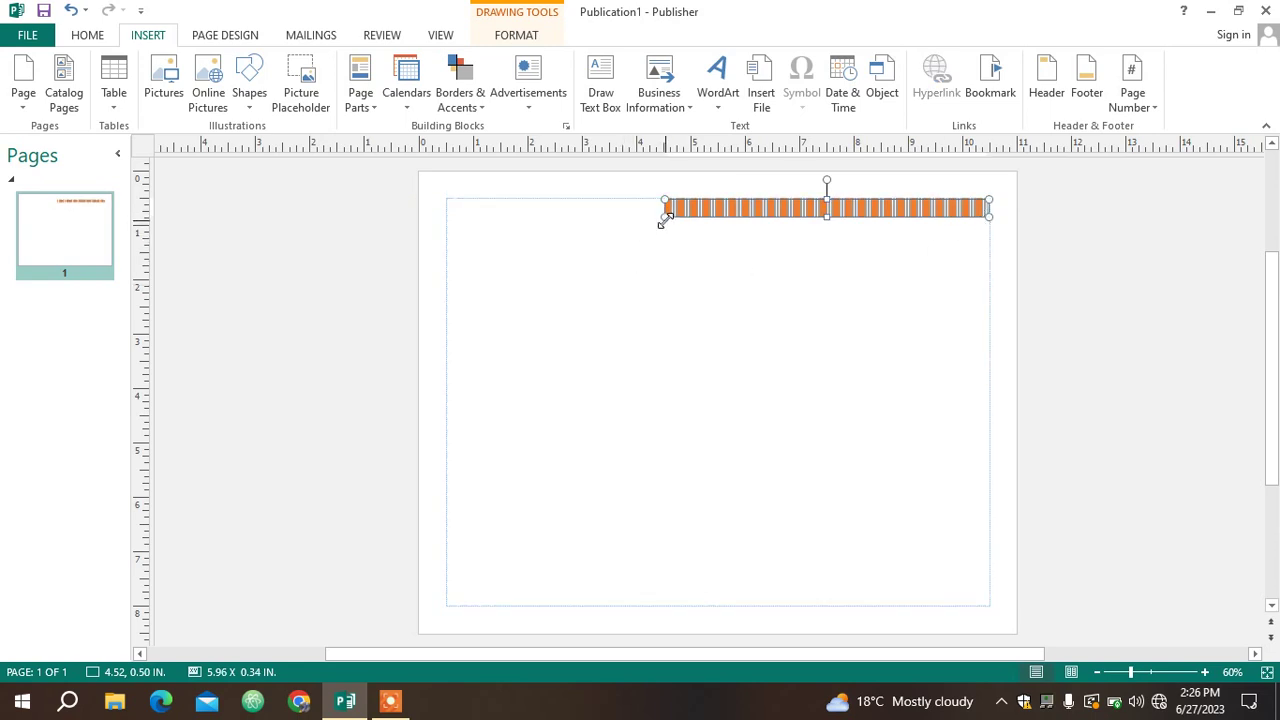
left_click_drag(661, 222, 447, 210)
left_click(732, 294)
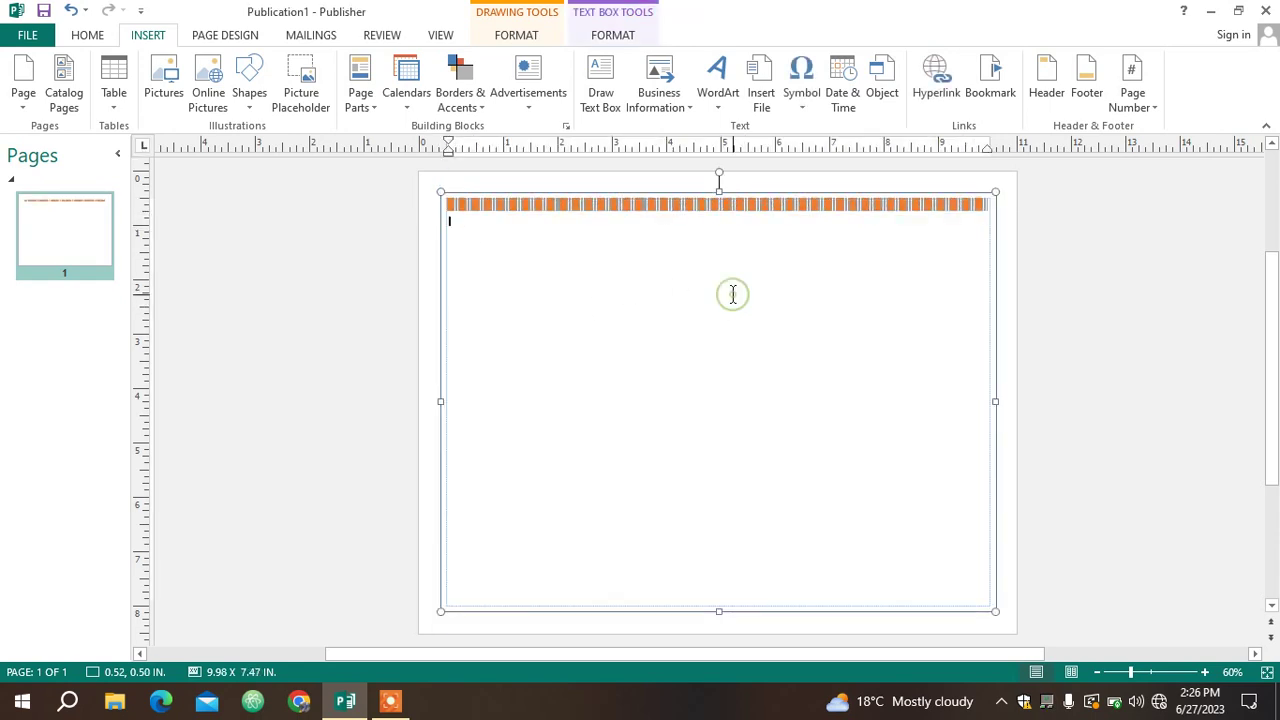
Step: Place a copy of the top striped bar along the bottom margin of the page
left_click(802, 205)
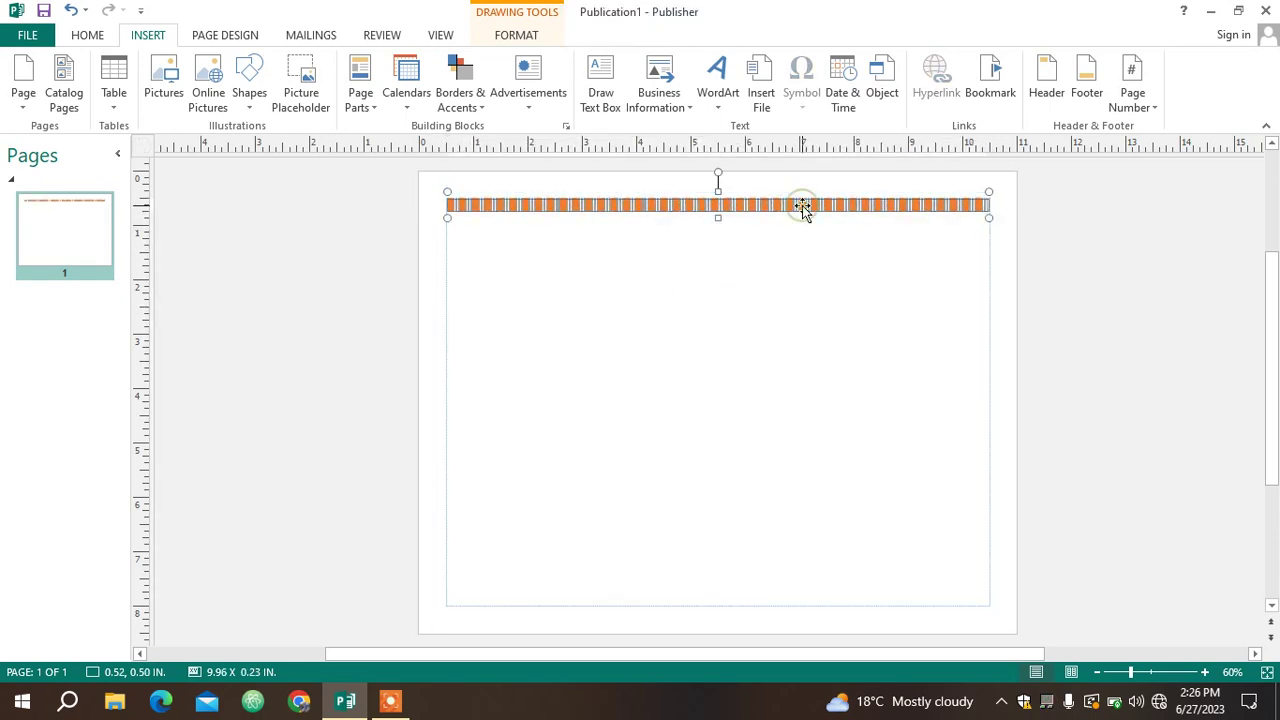
left_click(797, 363)
left_click(1074, 374)
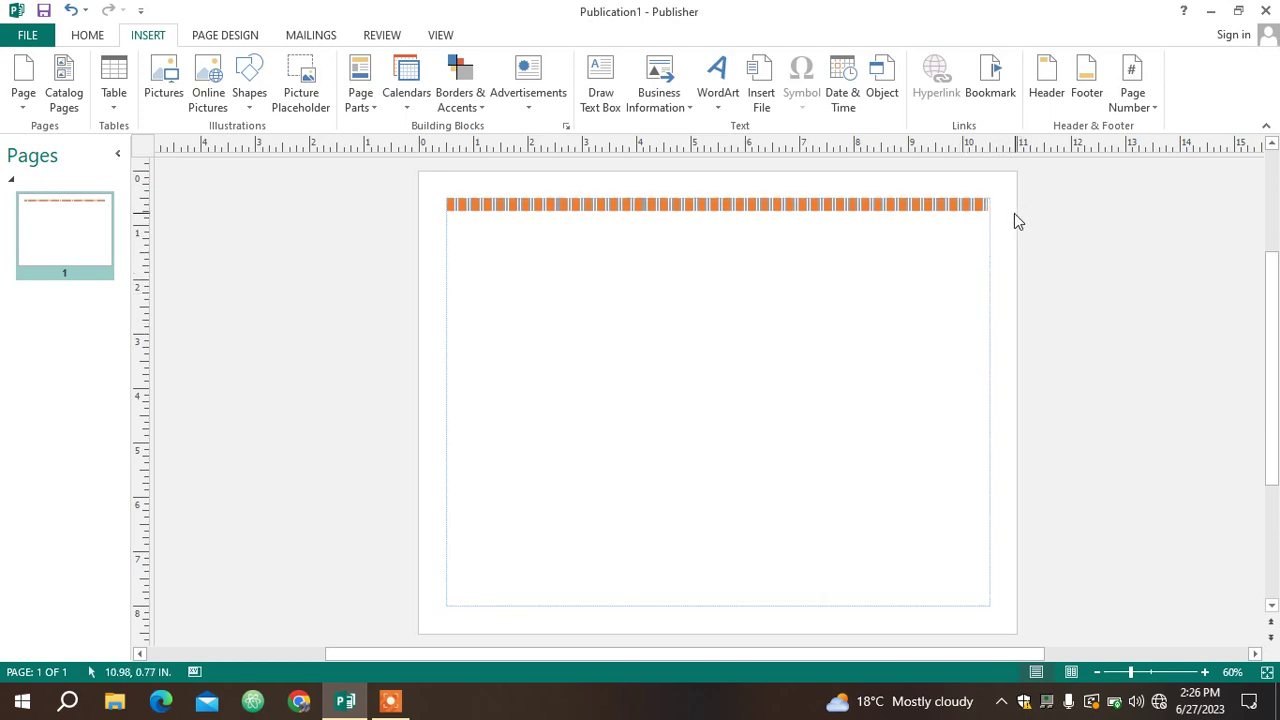
left_click(933, 210)
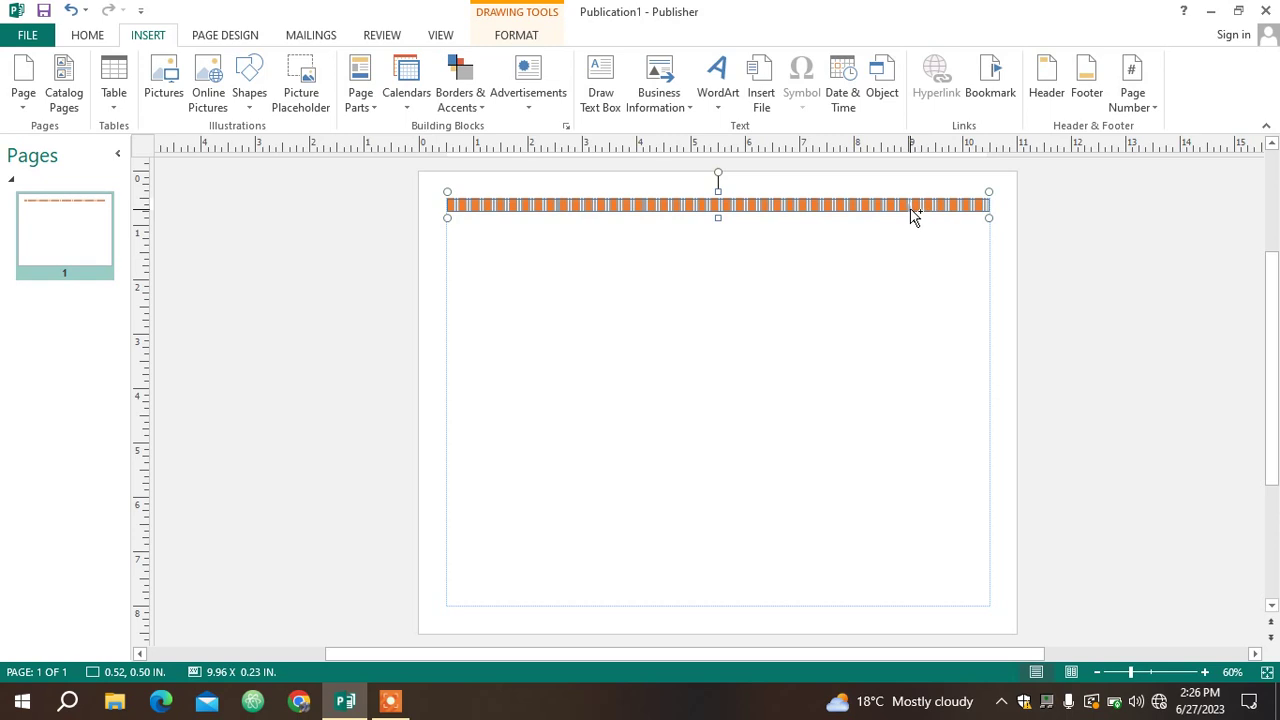
left_click_drag(912, 214, 889, 600)
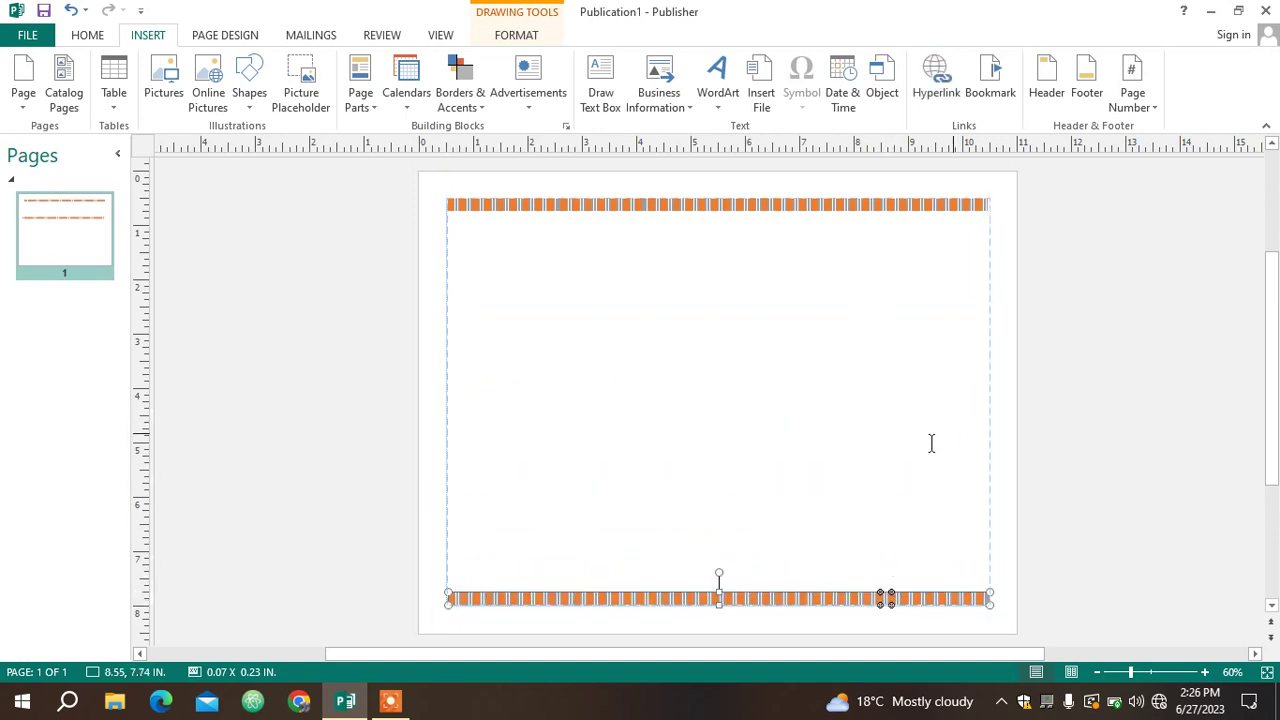
Step: Insert another bar of the same striped accent, rotate it to vertical and place it at the left margin just below the top bar
left_click(460, 85)
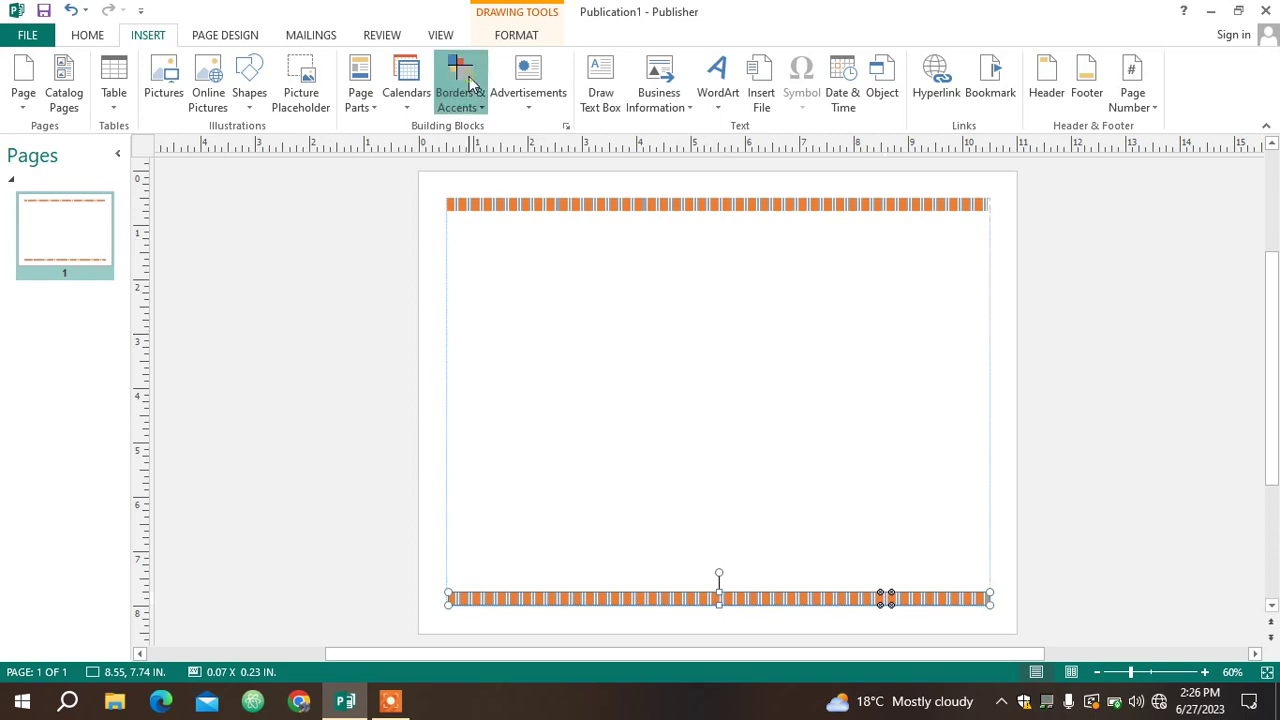
left_click(495, 191)
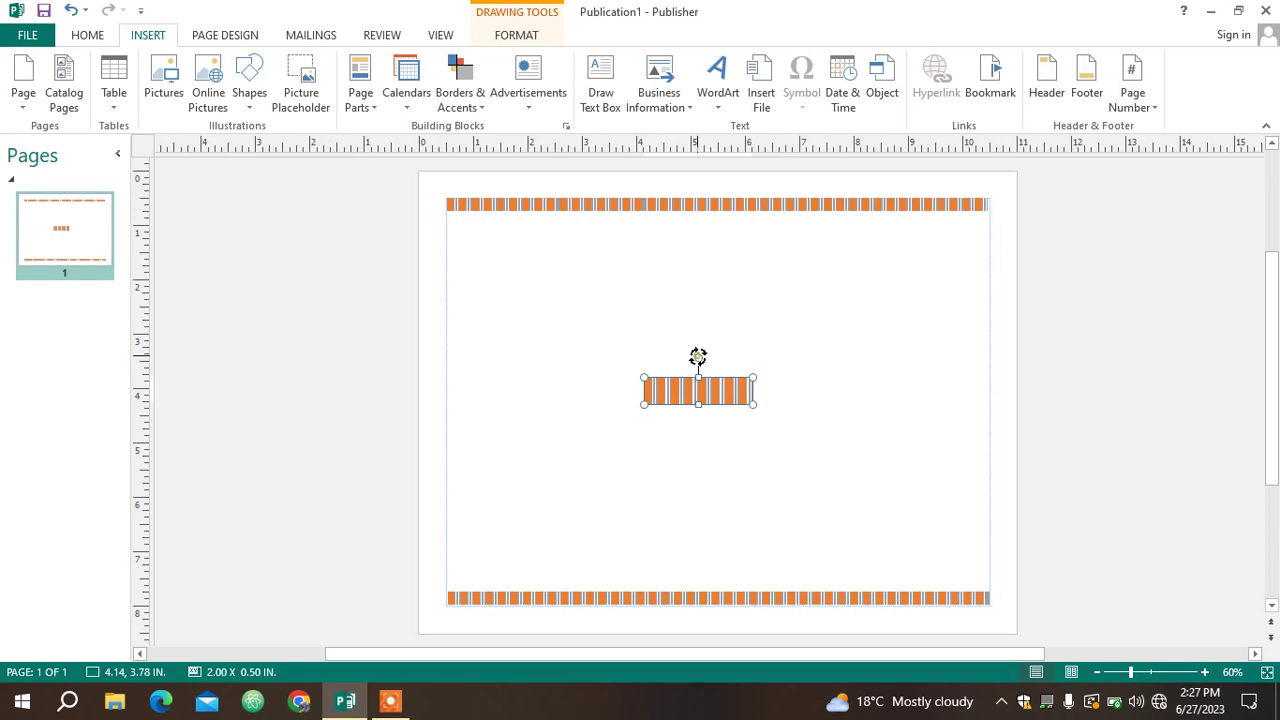
left_click_drag(698, 357, 451, 264)
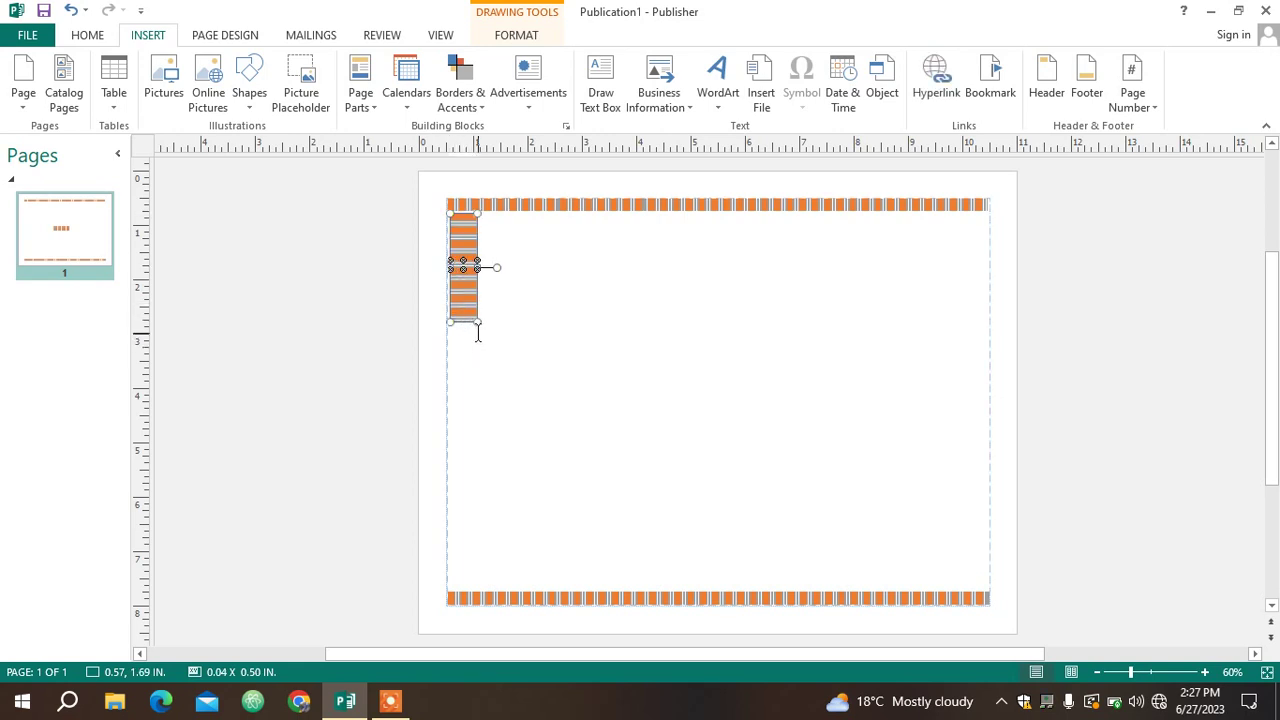
Step: Stretch and align the vertical bar along the left margin between the top and bottom bars, about 7.01 x 0.22 in
left_click_drag(477, 321, 466, 588)
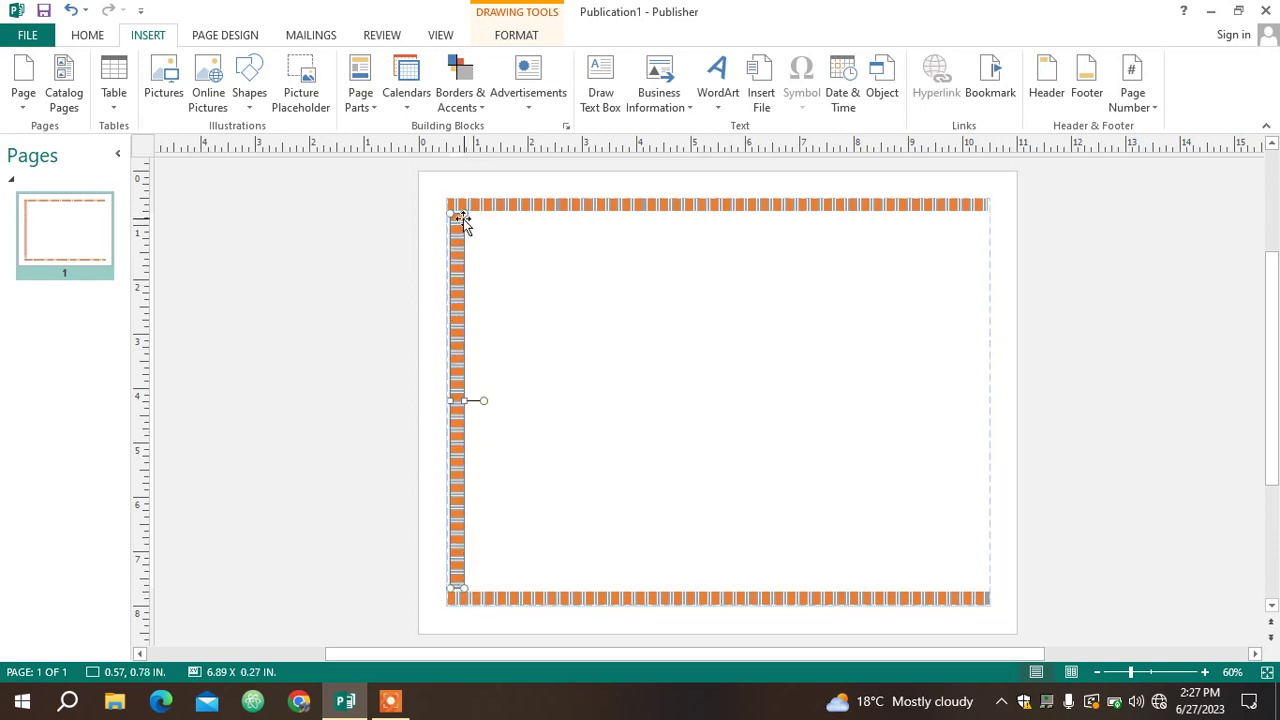
left_click_drag(462, 213, 466, 219)
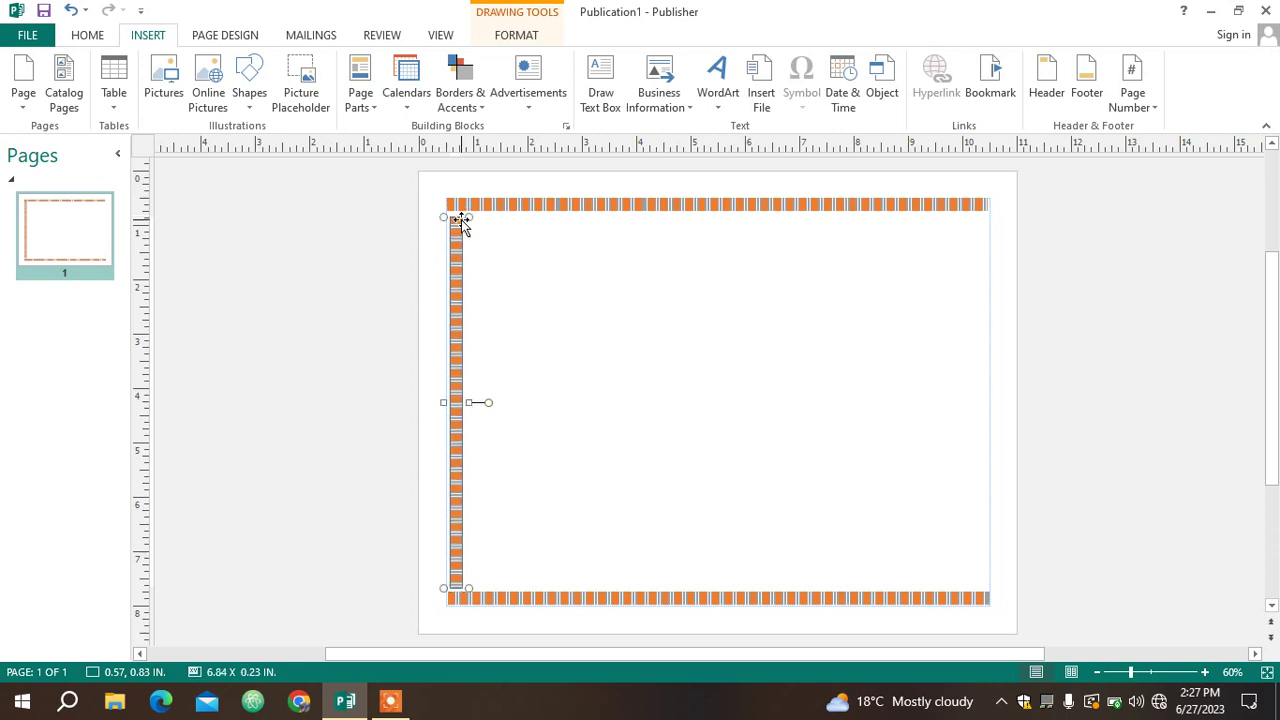
left_click(455, 298)
left_click_drag(455, 298, 454, 298)
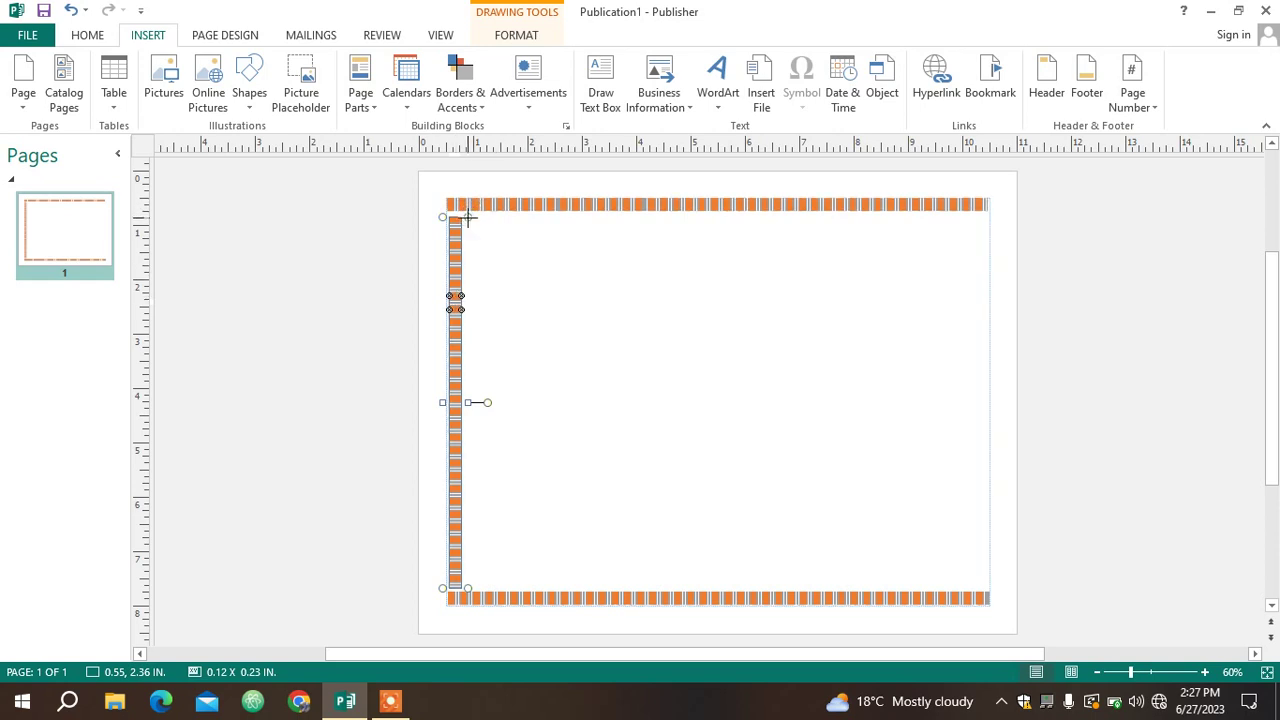
left_click_drag(467, 217, 467, 210)
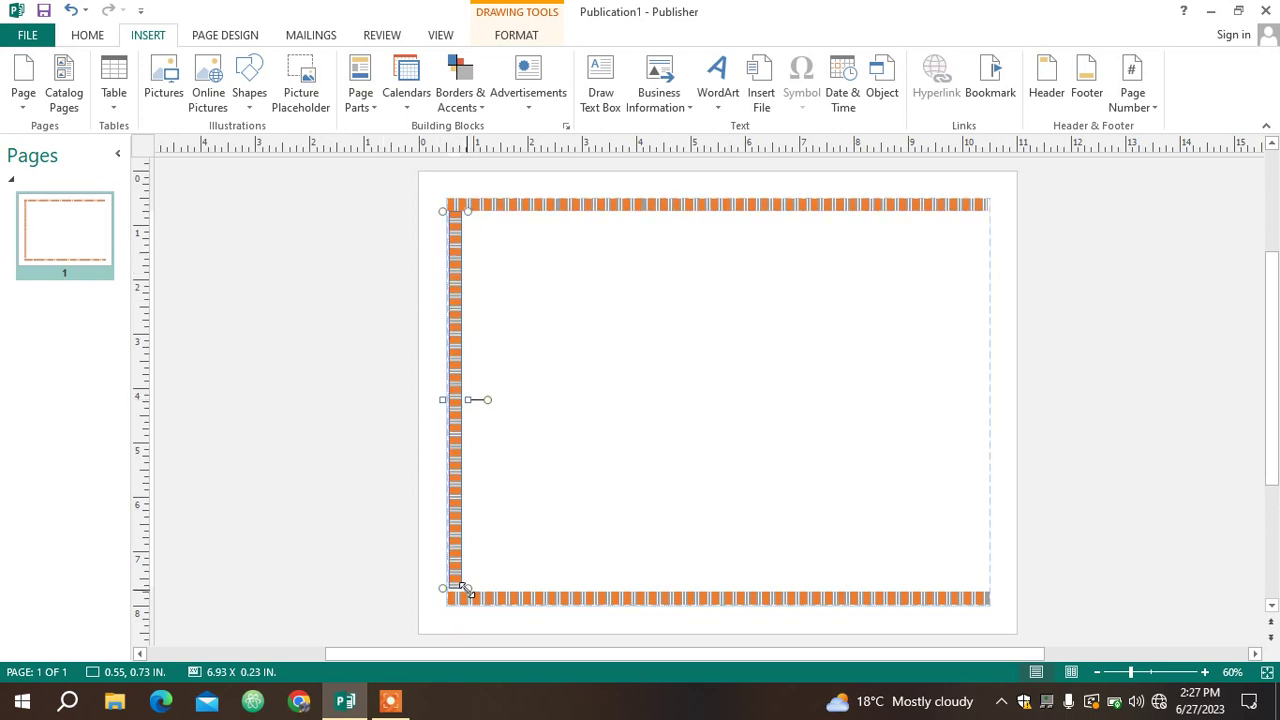
left_click_drag(466, 592, 466, 592)
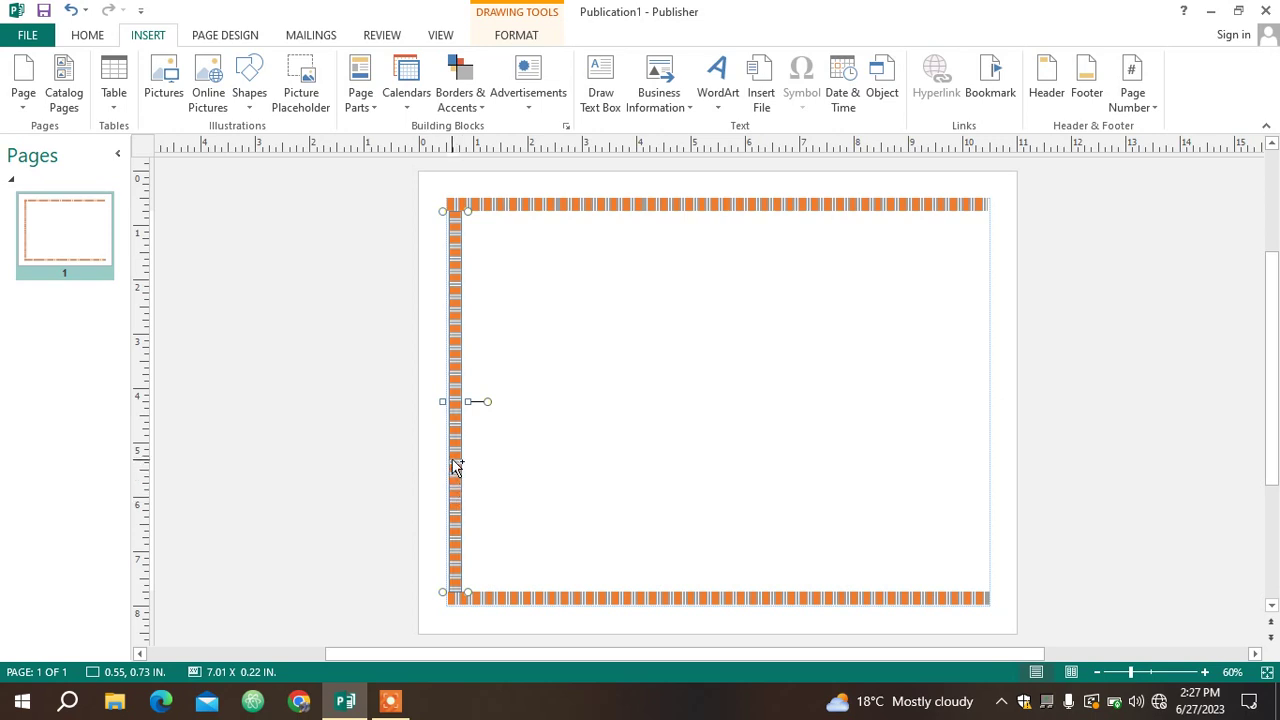
Step: Copy the left vertical bar to the right margin and nudge both side bars outward to line up with the horizontal bars' ends
left_click_drag(454, 463, 980, 460)
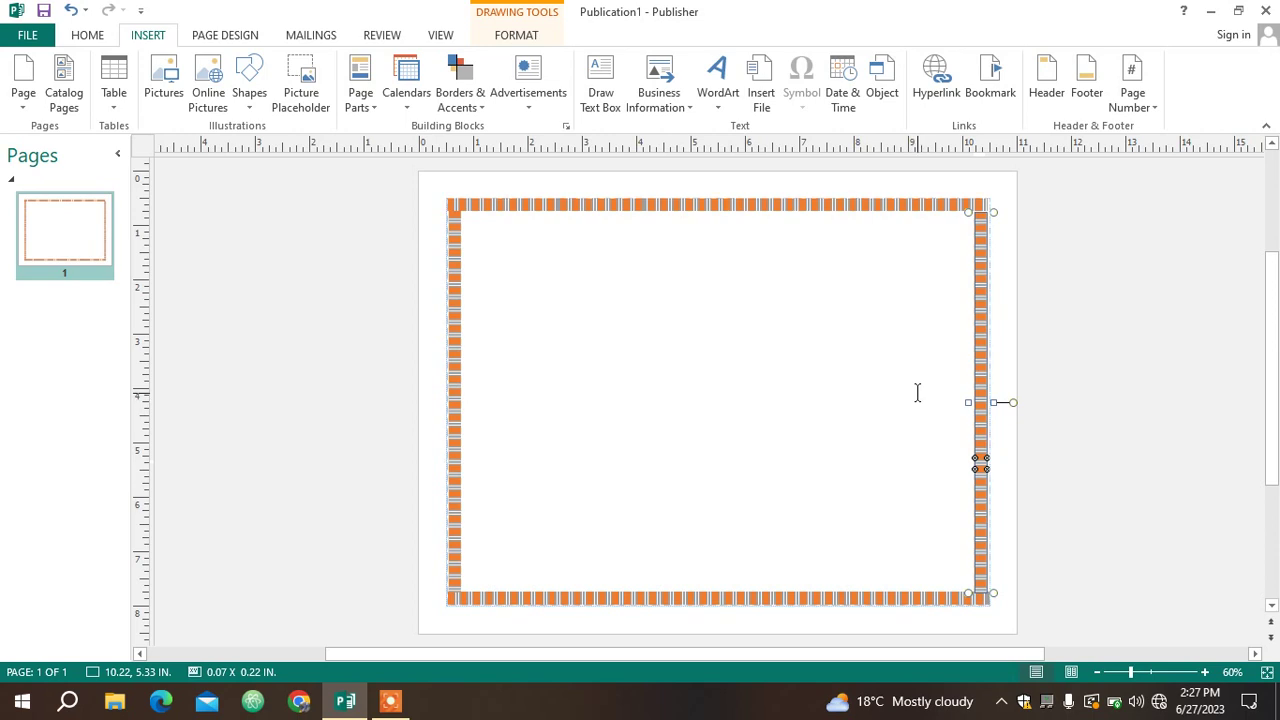
left_click(737, 386)
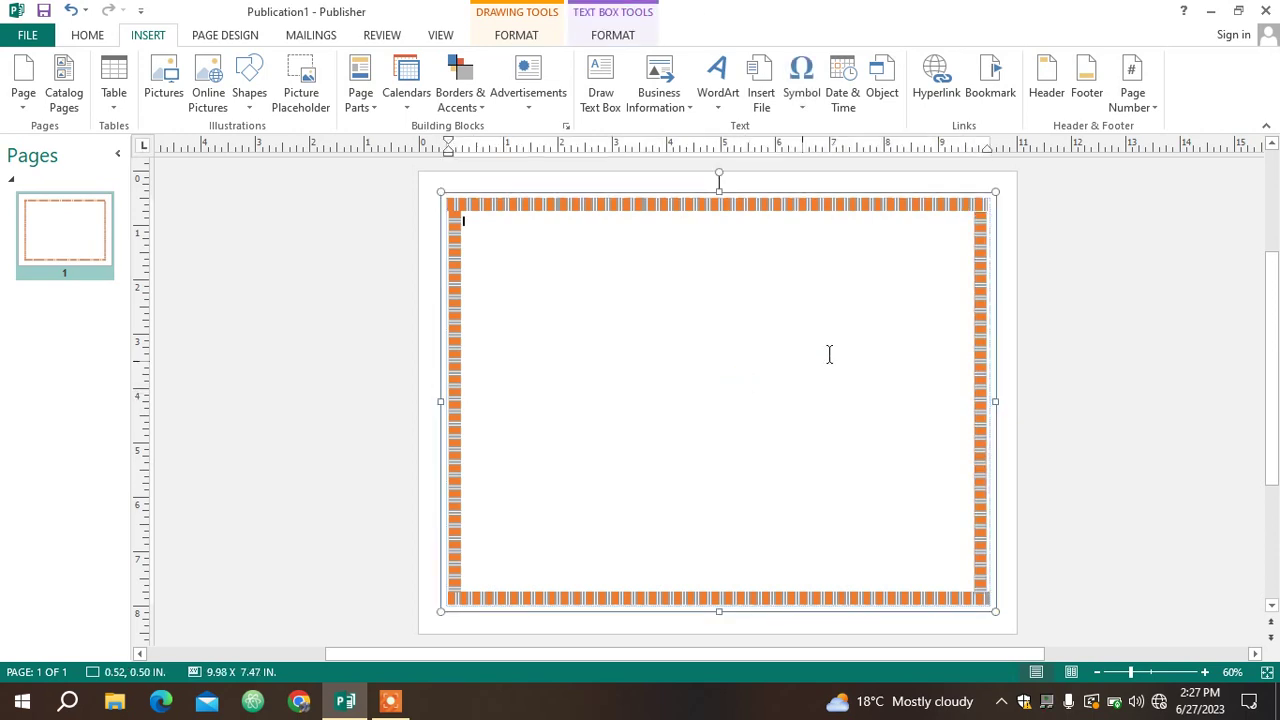
left_click(976, 331)
left_click_drag(976, 331, 977, 331)
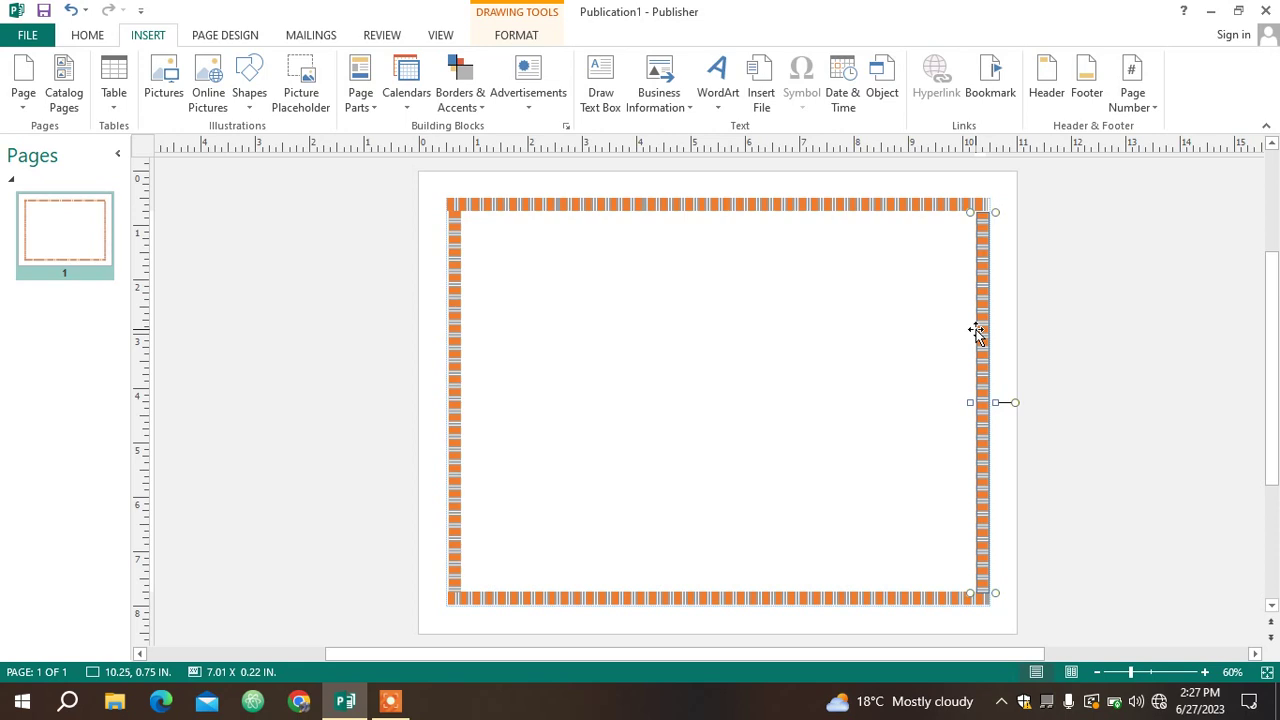
left_click(456, 348)
left_click_drag(456, 348, 455, 348)
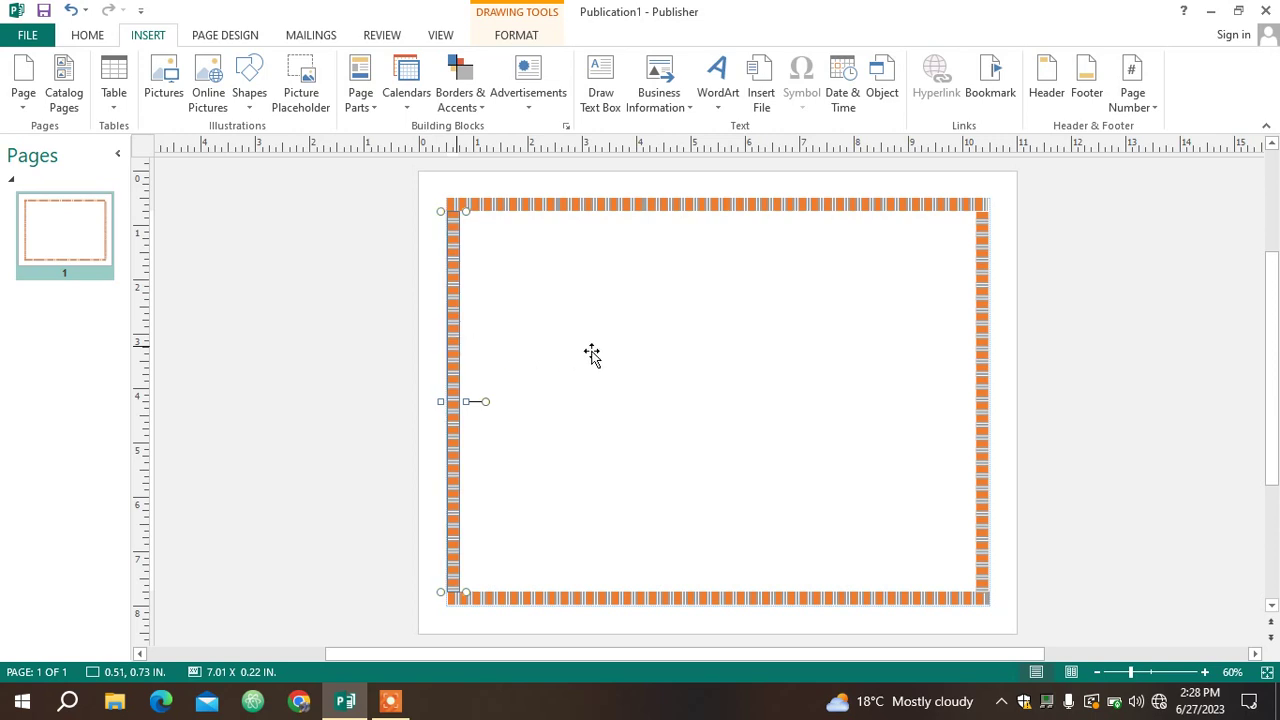
left_click(706, 354)
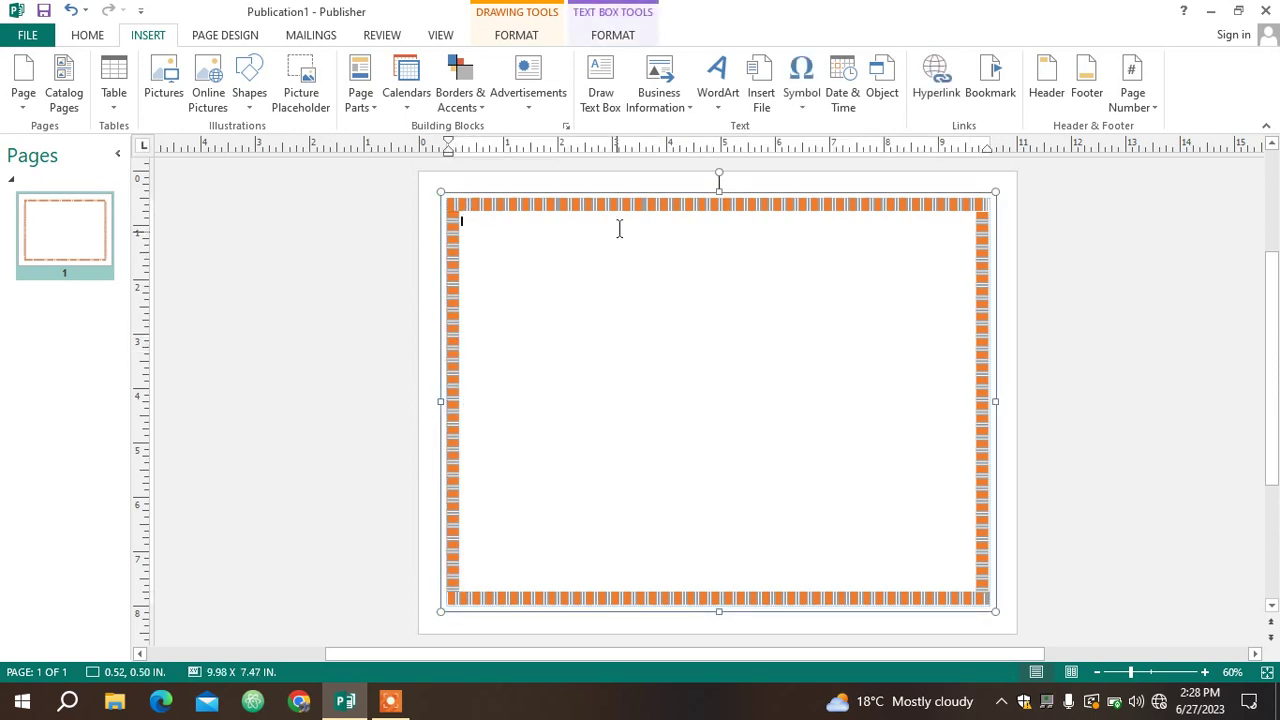
left_click(651, 204)
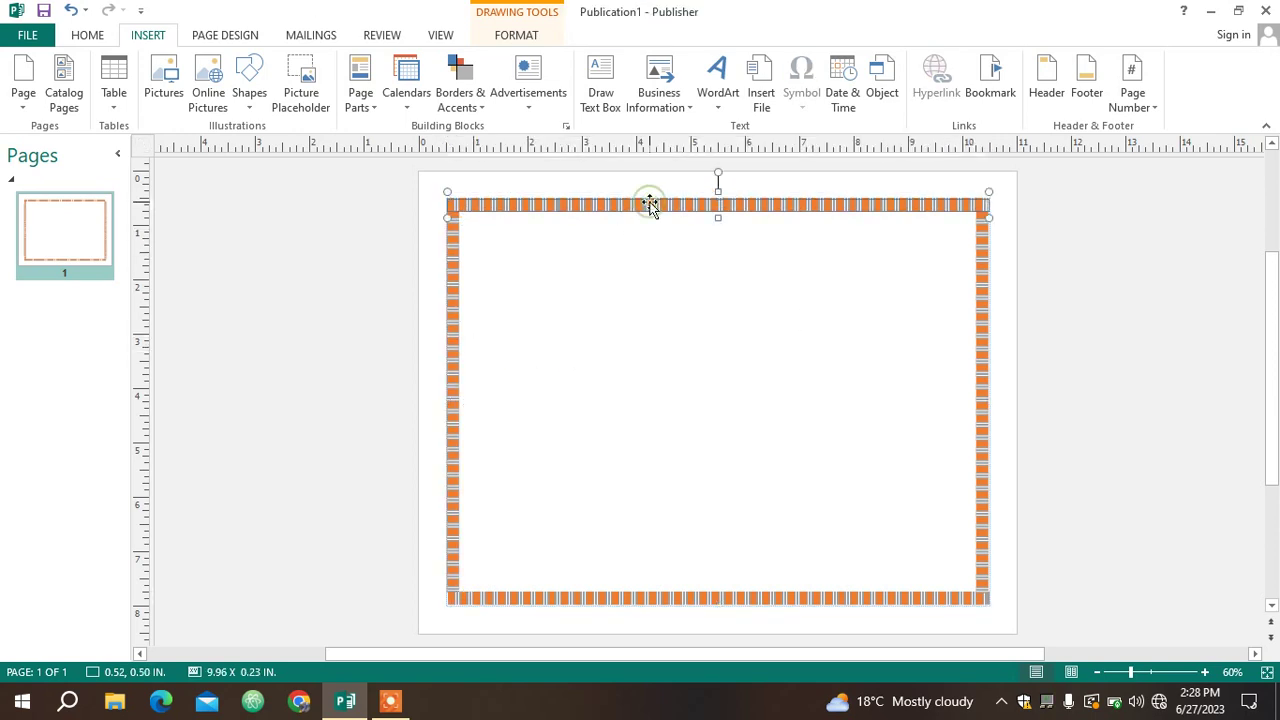
left_click(518, 38)
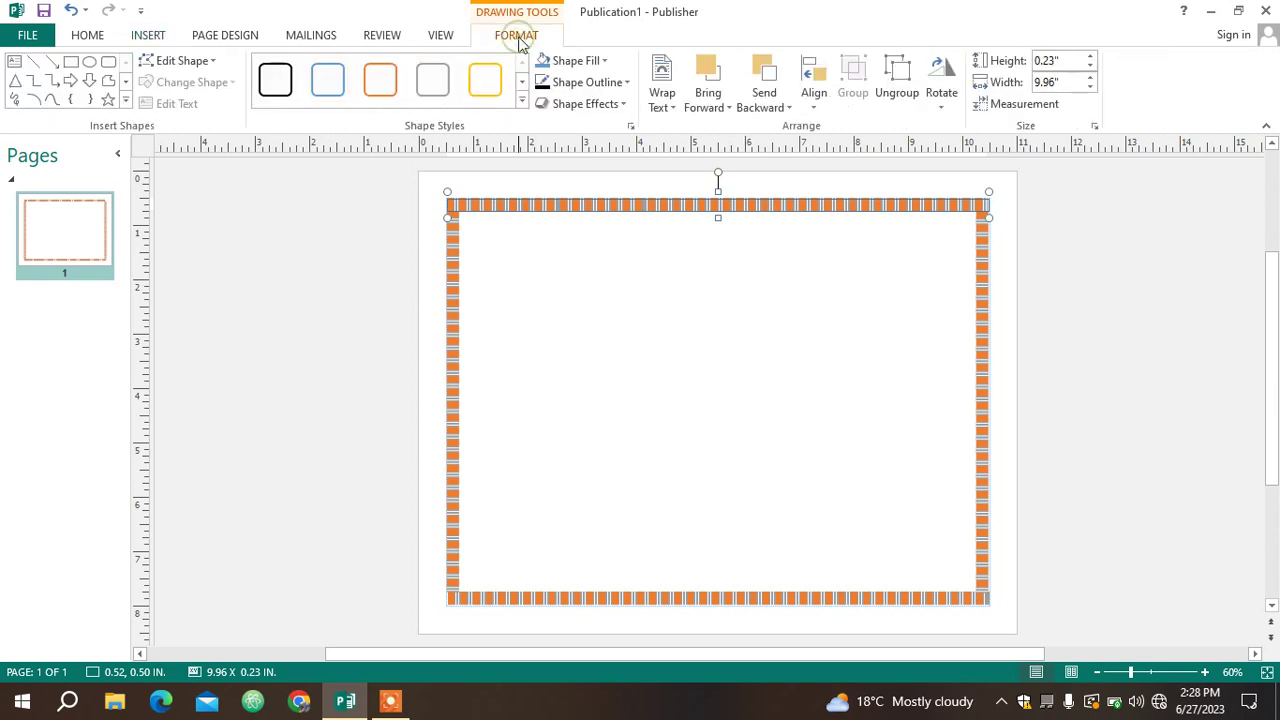
left_click(600, 62)
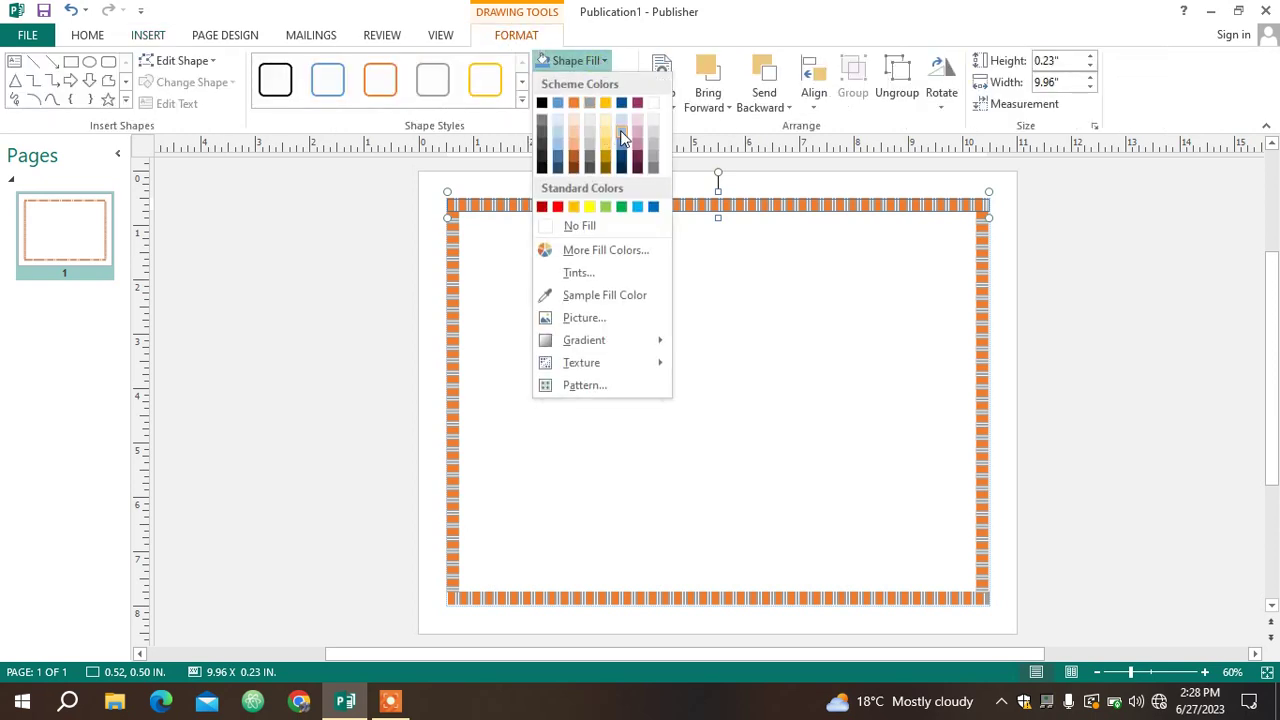
left_click(674, 10)
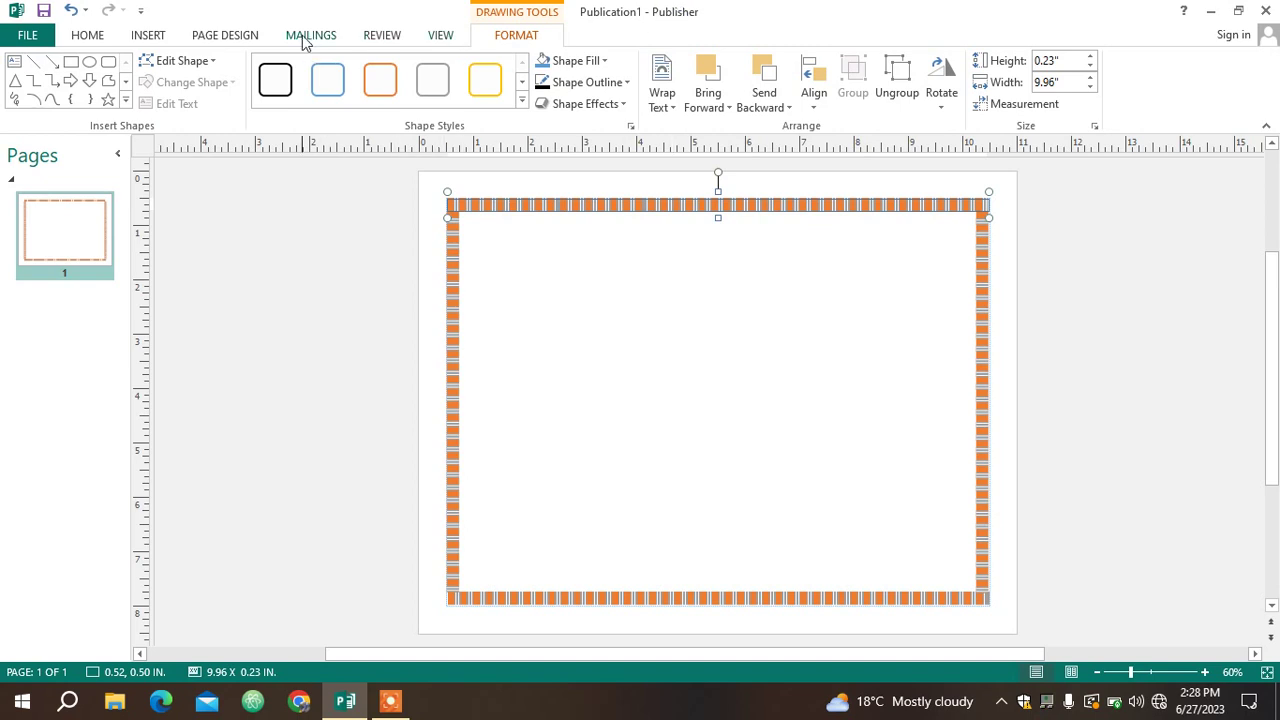
Step: Recolor the striped border by applying the classic built-in Berry color scheme to the publication
left_click(226, 36)
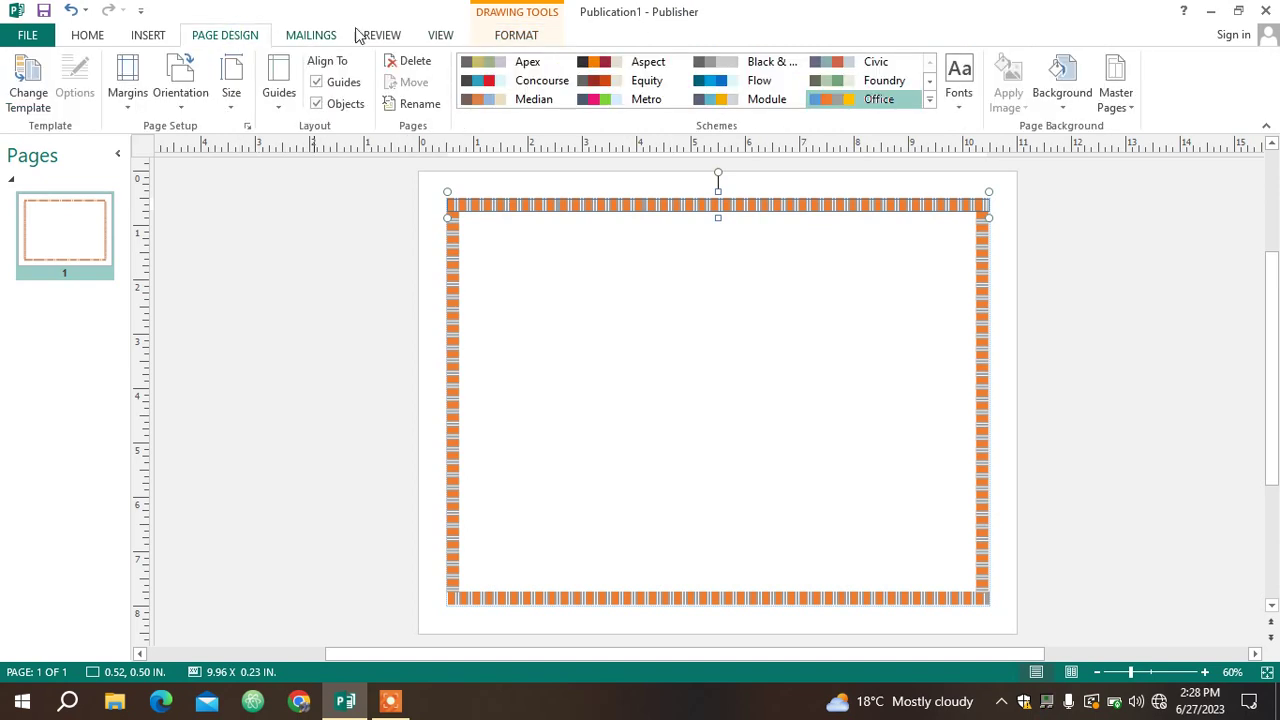
left_click(960, 100)
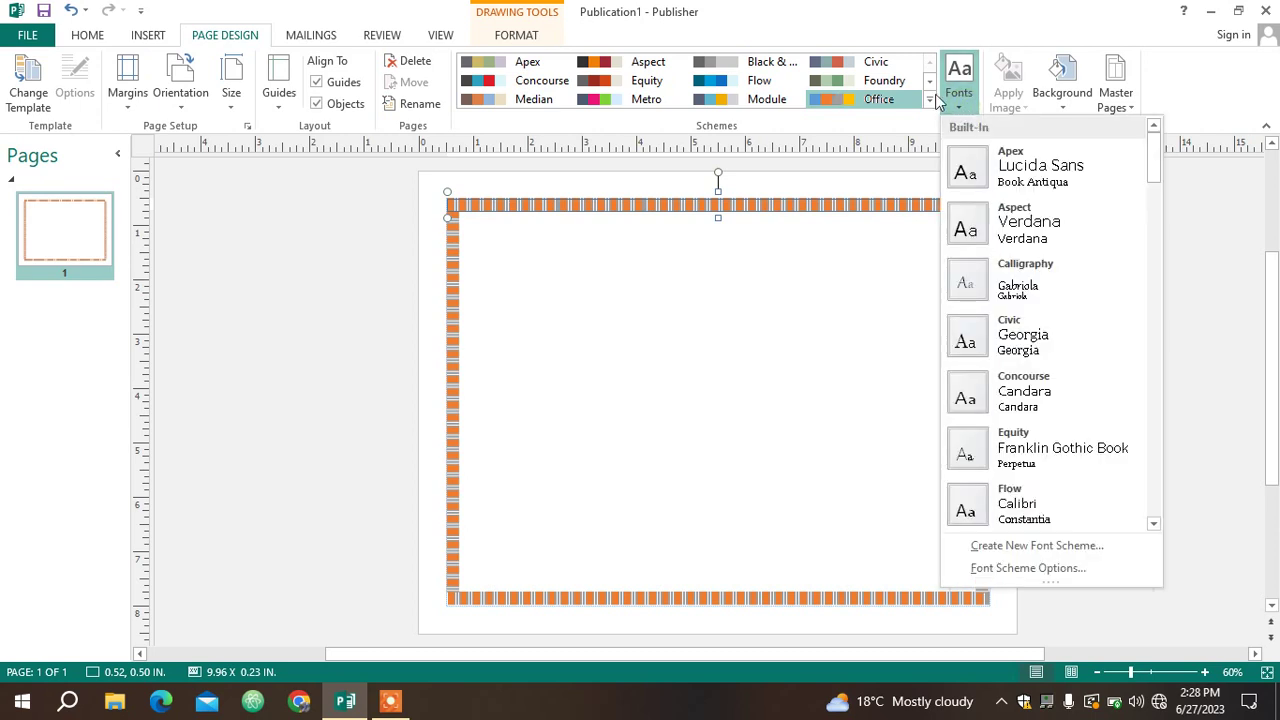
left_click(921, 106)
left_click(929, 104)
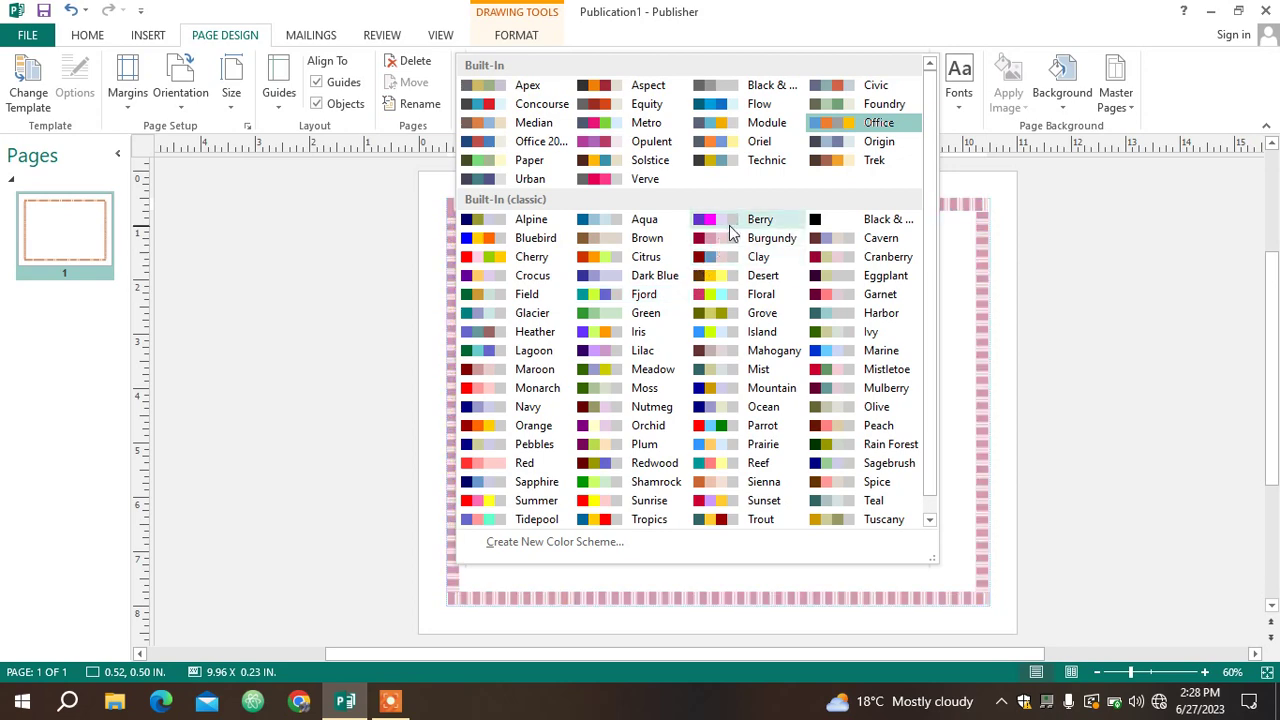
left_click(729, 225)
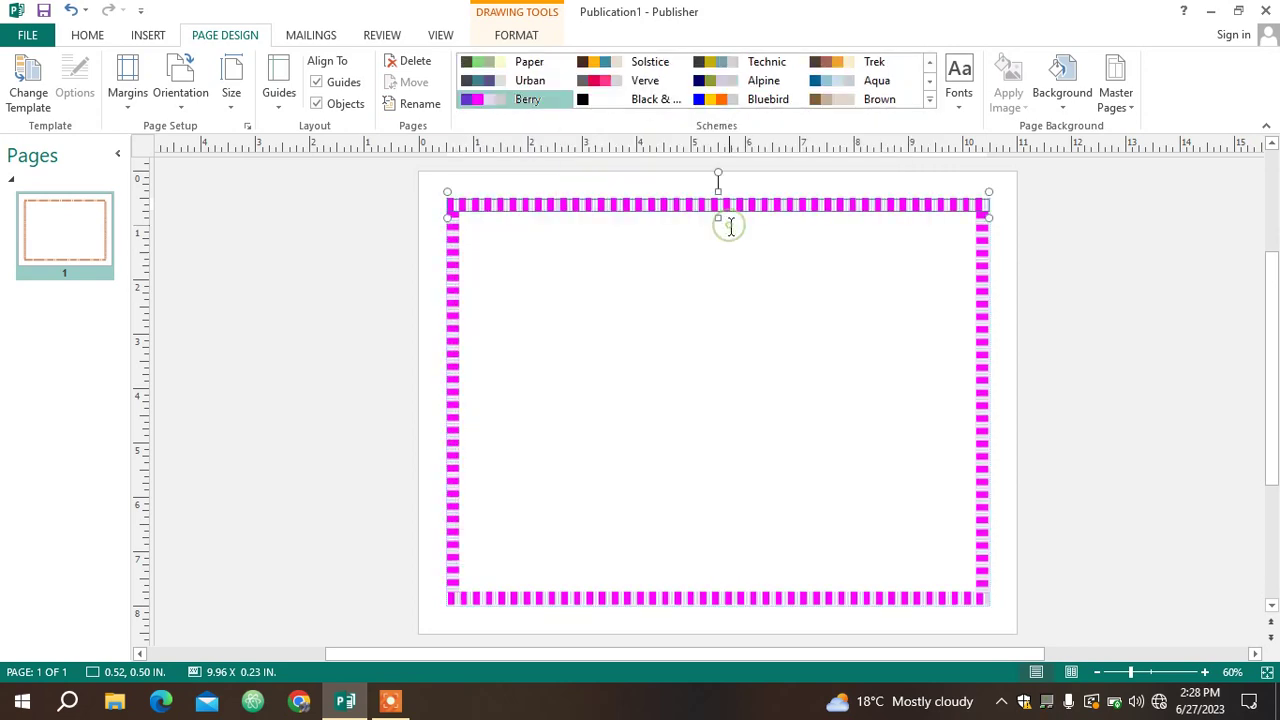
left_click(1154, 332)
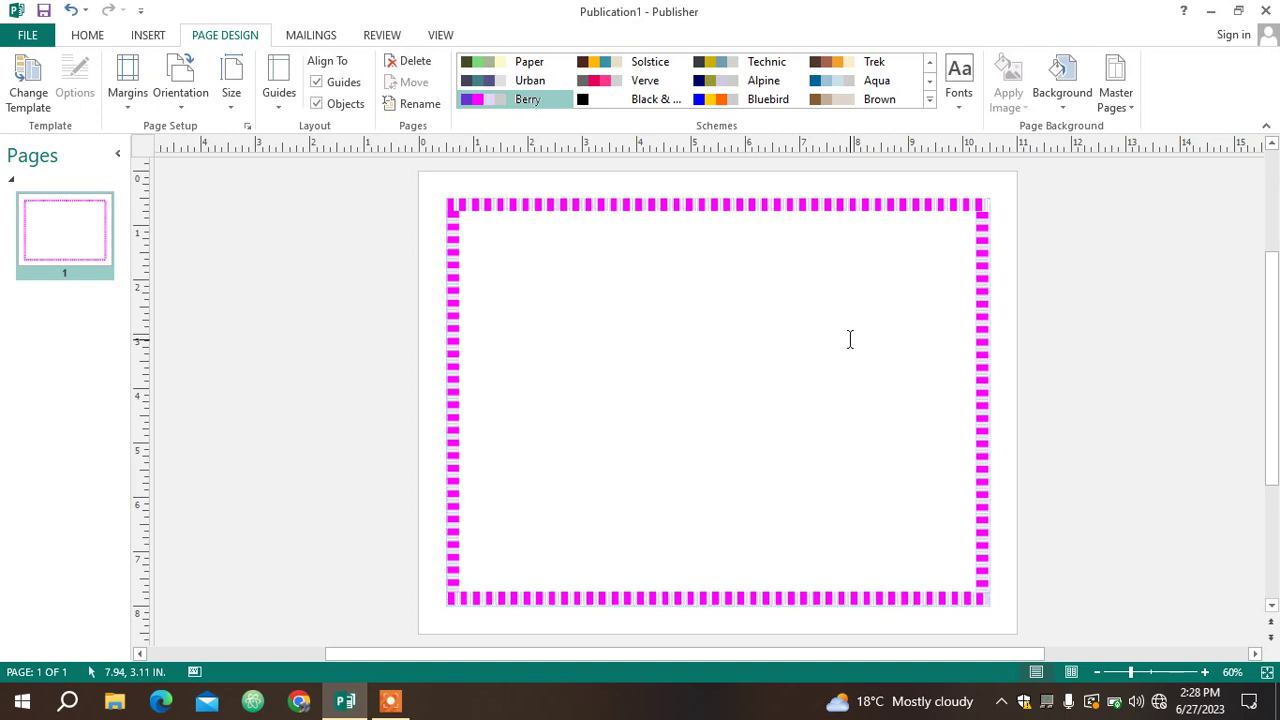